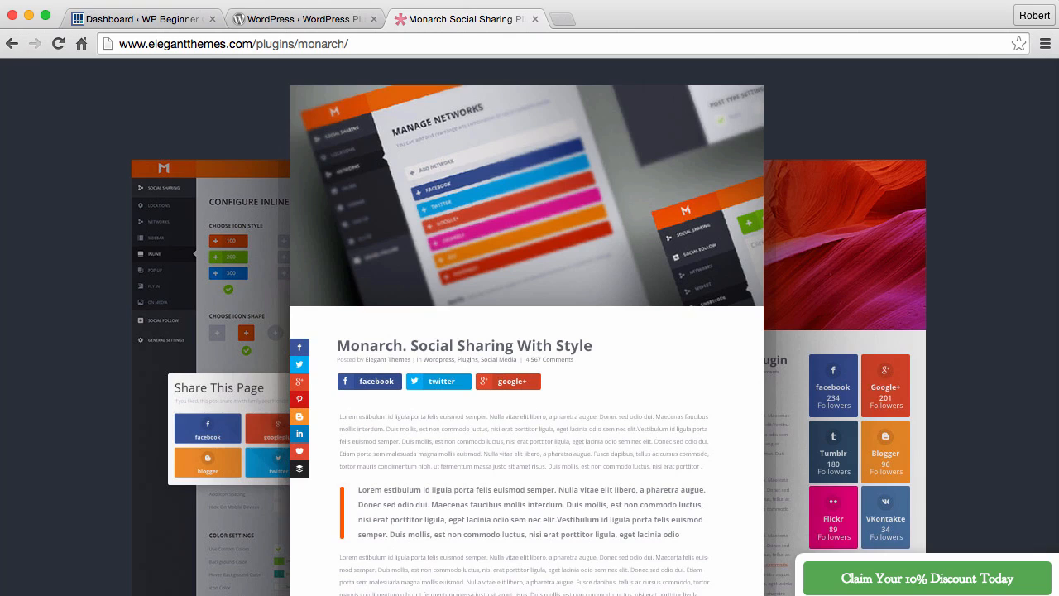
Switch to the WordPress dashboard and open the form for uploading a new plugin.
left_click(93, 19)
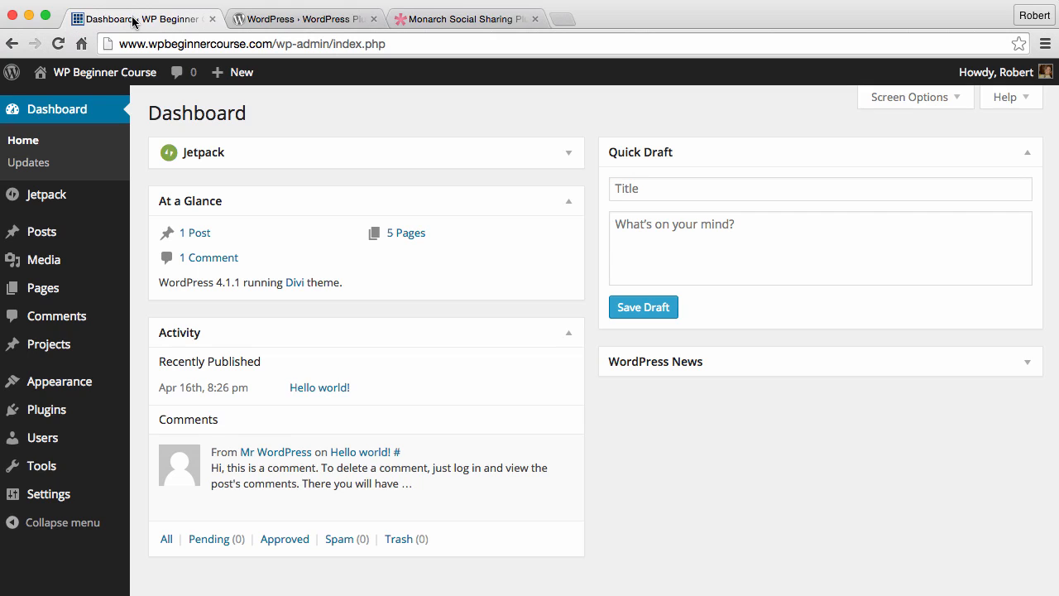
mouse_move(42, 416)
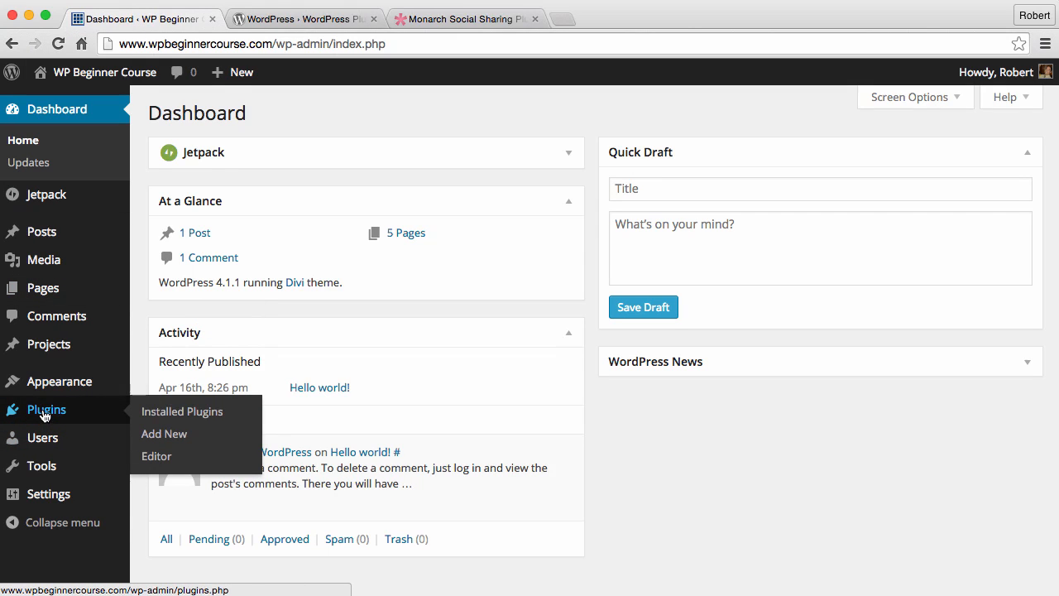
left_click(155, 438)
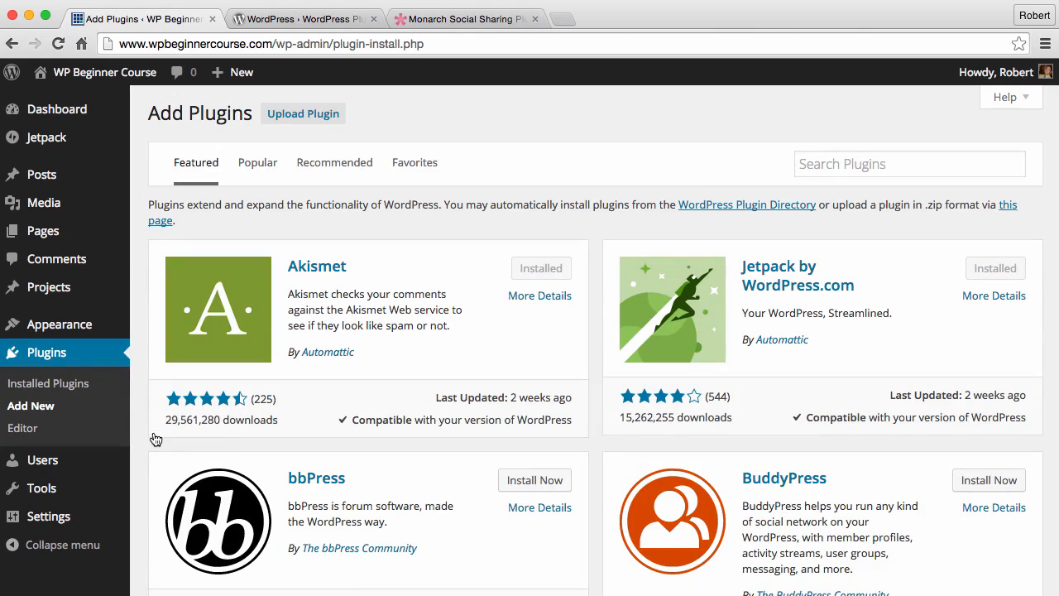
left_click(289, 118)
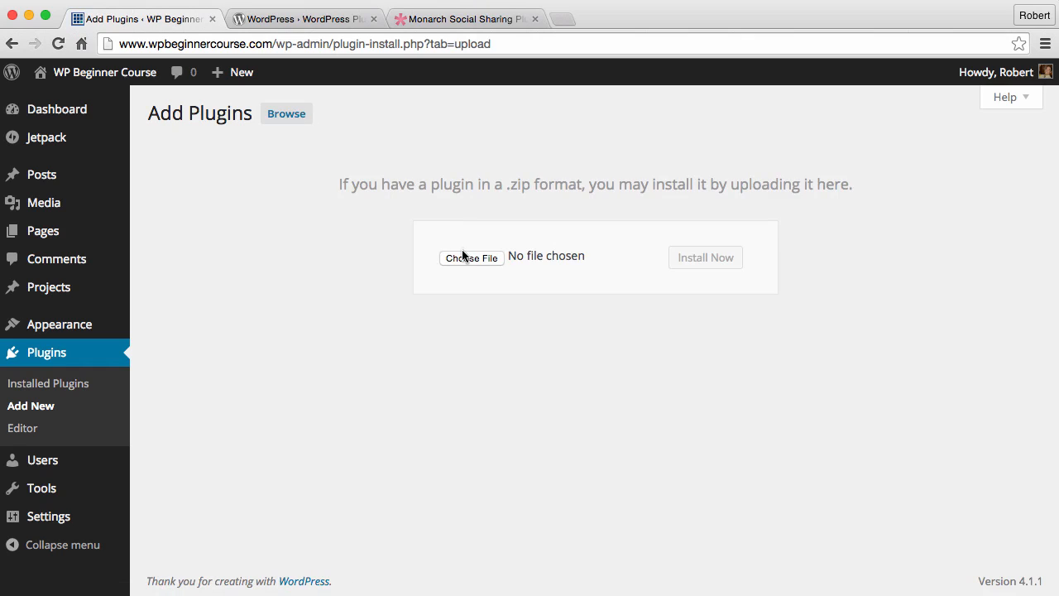
Install the plugin from monarch.zip, found in the plugins folder of wp_beginnercourse.
left_click(470, 259)
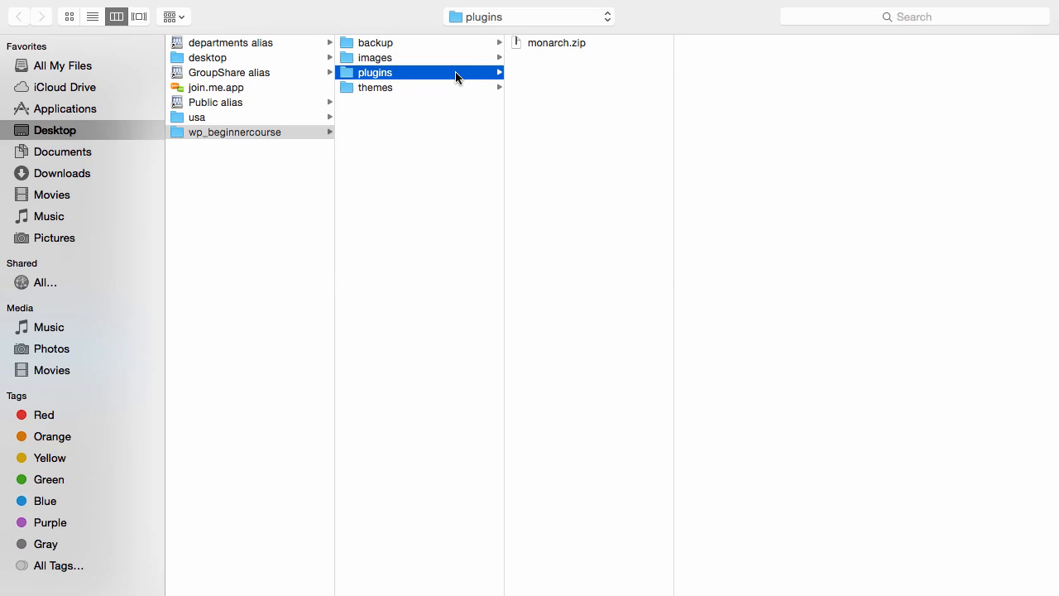
left_click(516, 44)
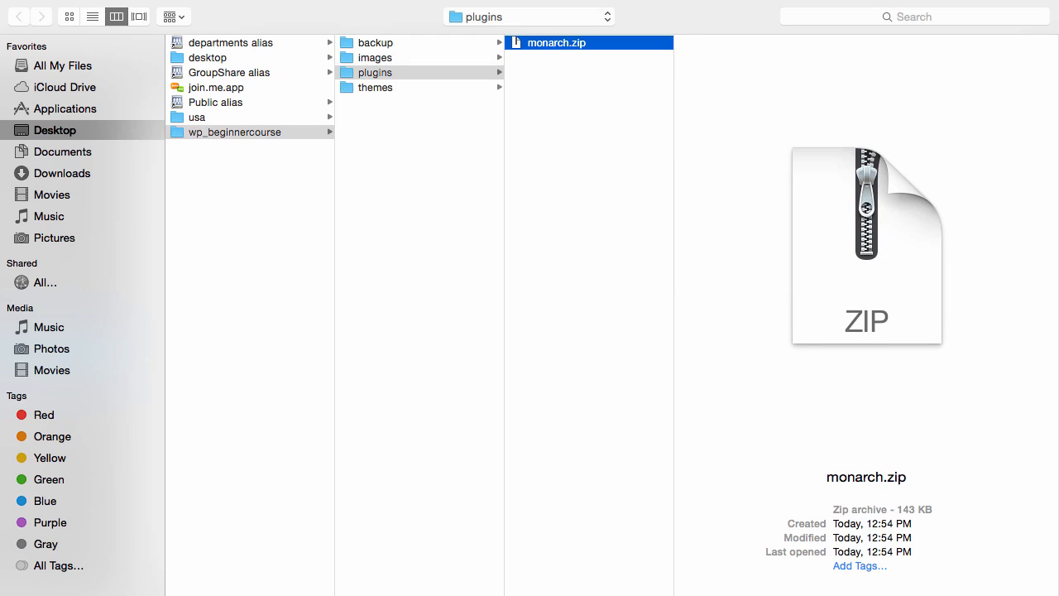
key("Return")
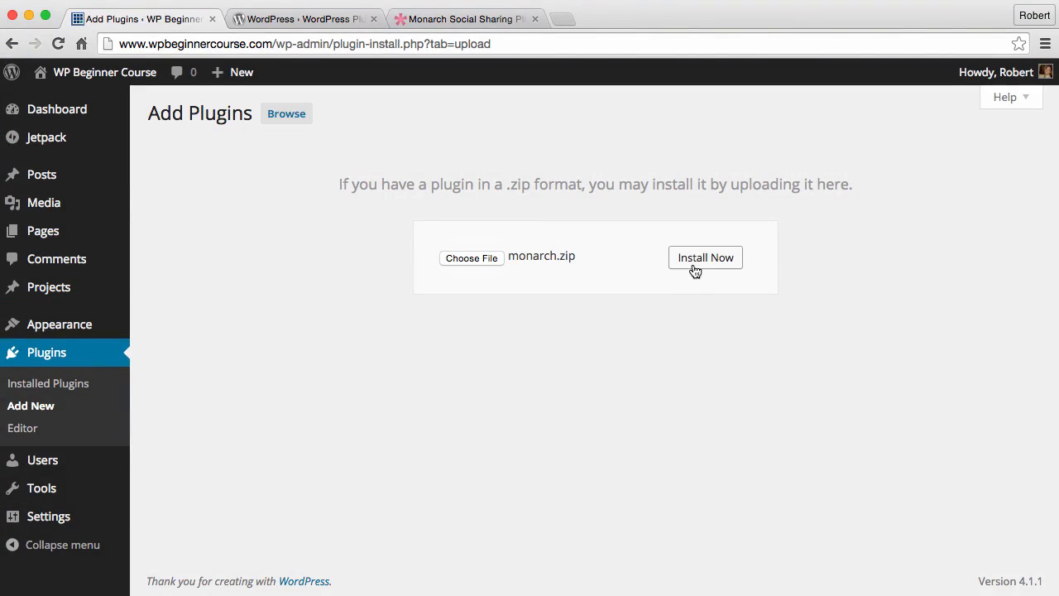
left_click(696, 262)
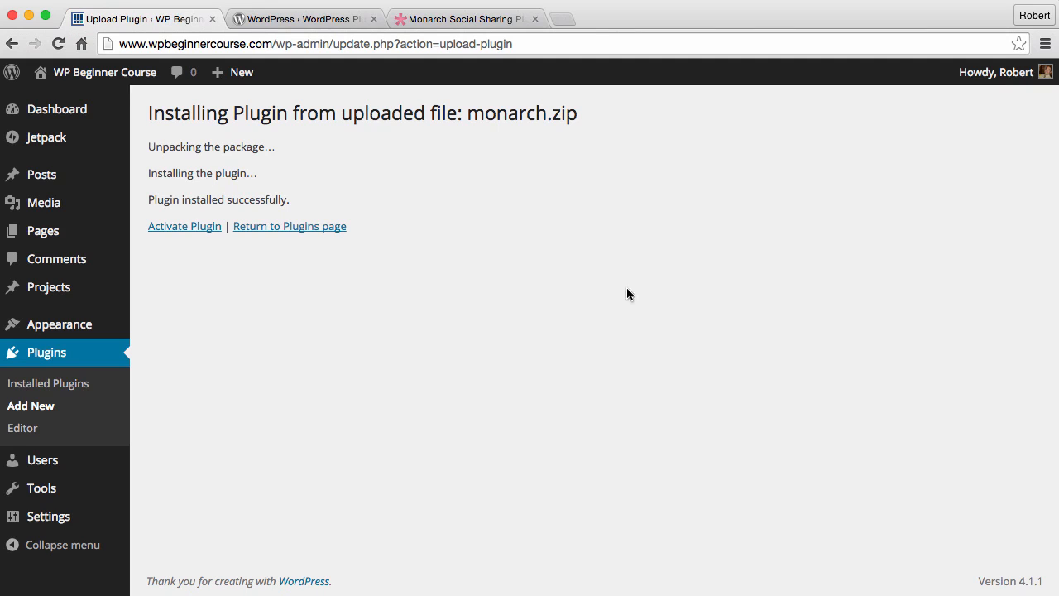
Activate the Monarch plugin and open its settings from the installed plugins list.
left_click(168, 229)
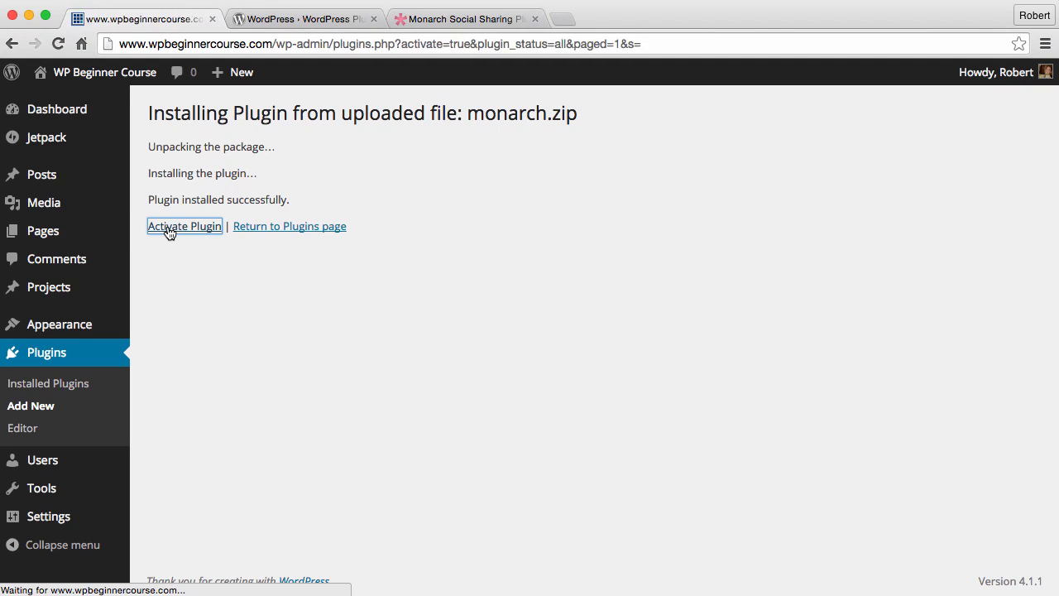
scroll(304, 364, "down", 2)
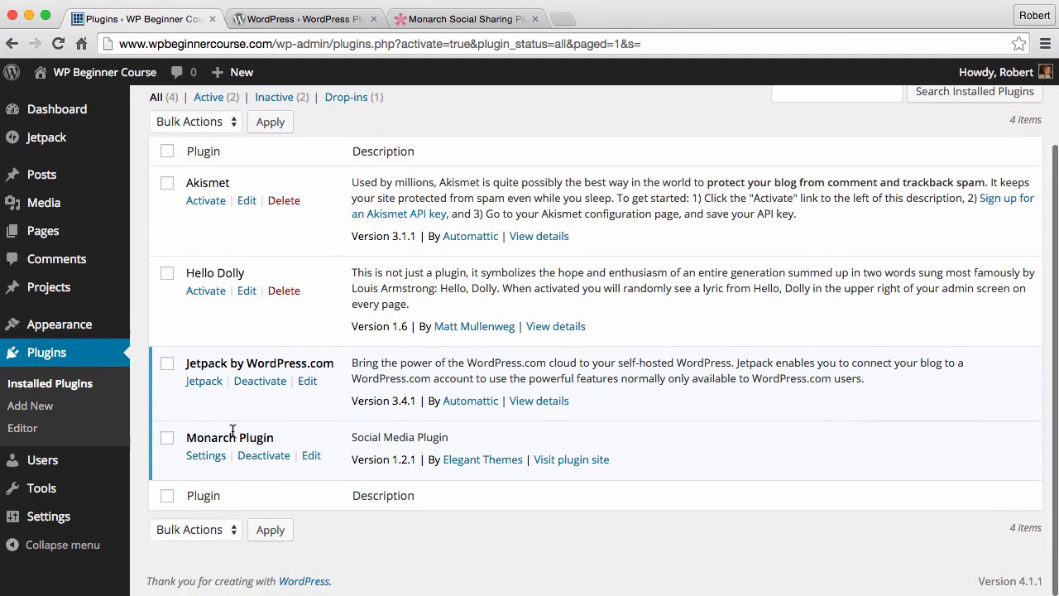
left_click(202, 458)
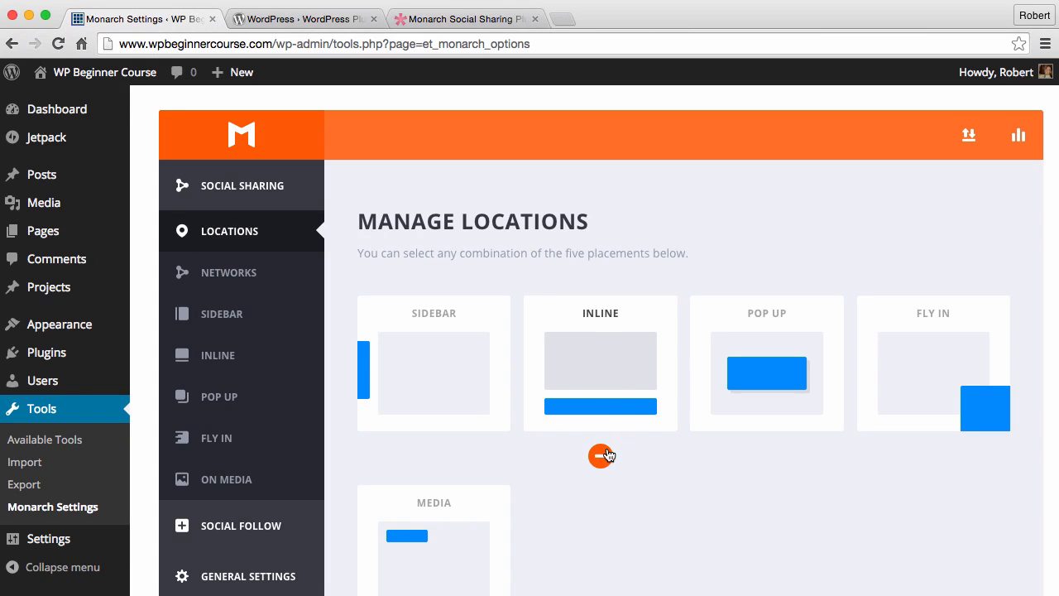
left_click(434, 456)
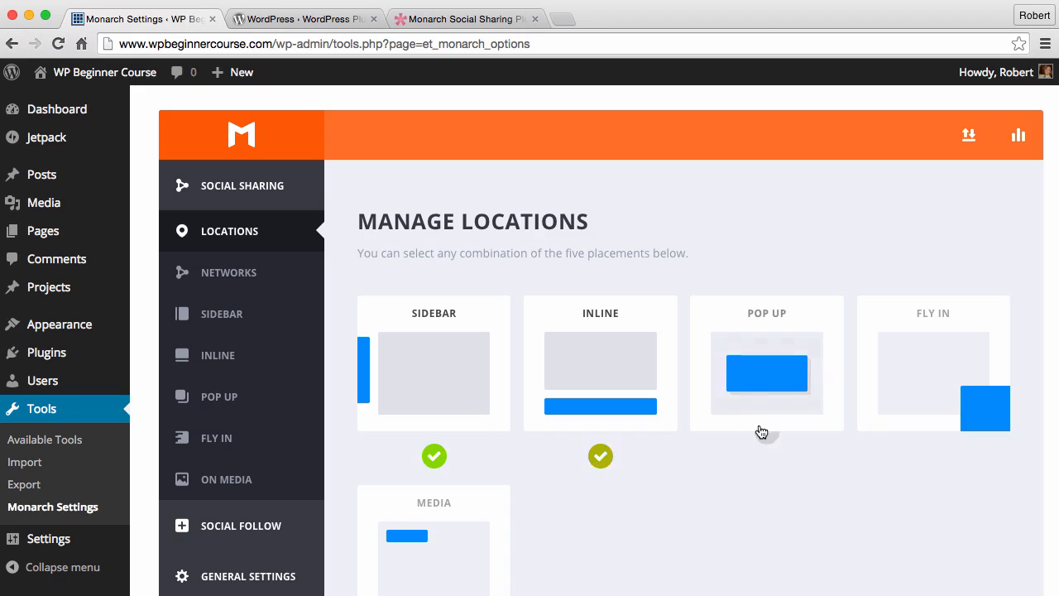
left_click(767, 456)
left_click(434, 456)
left_click(765, 458)
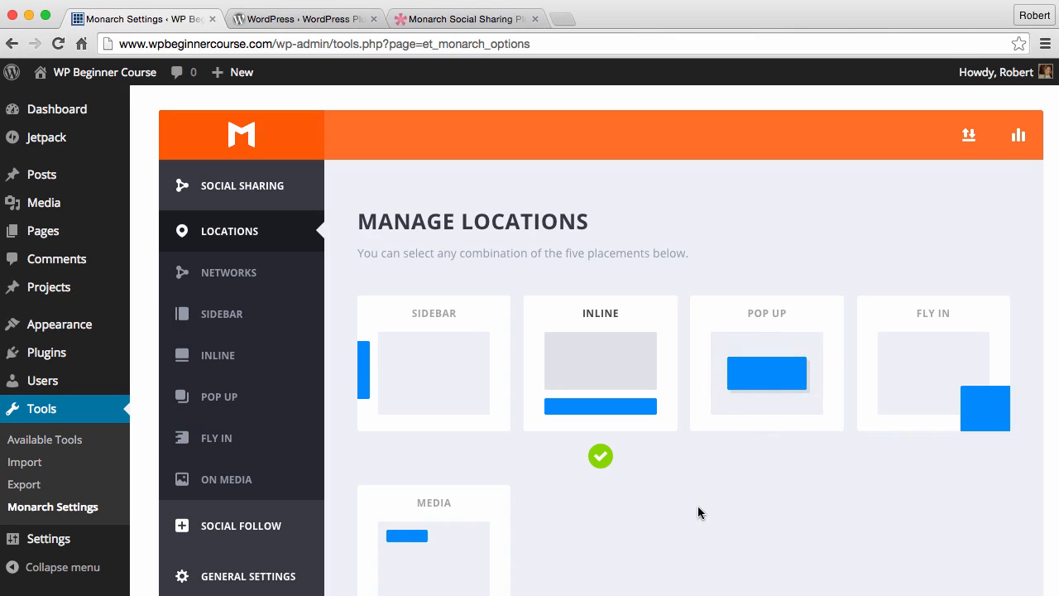
Save the sharing location settings with only the Inline placement selected.
scroll(699, 507, "down", 5)
scroll(698, 512, "down", 3)
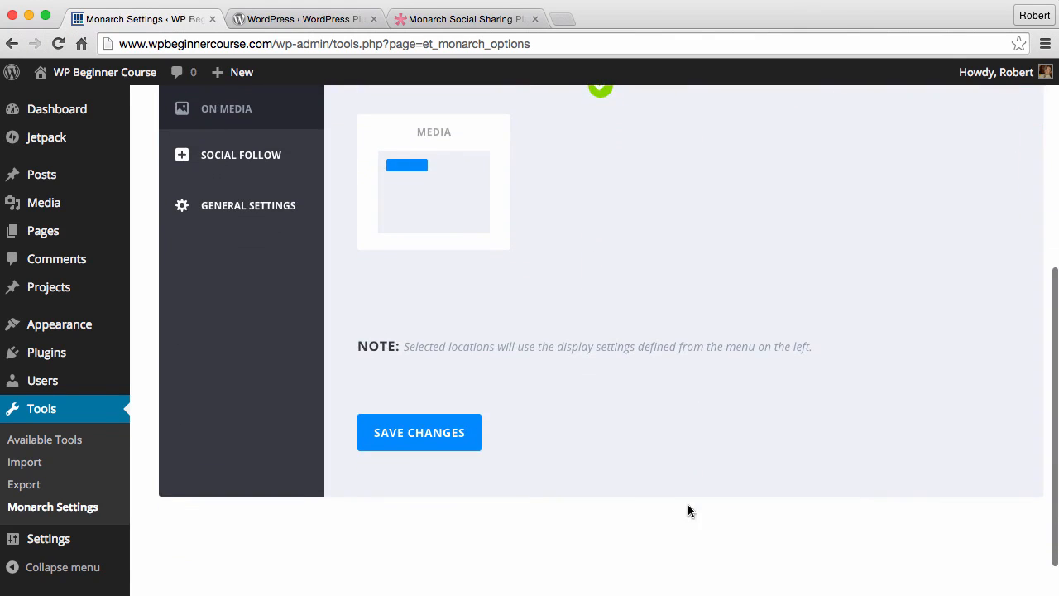
left_click(437, 437)
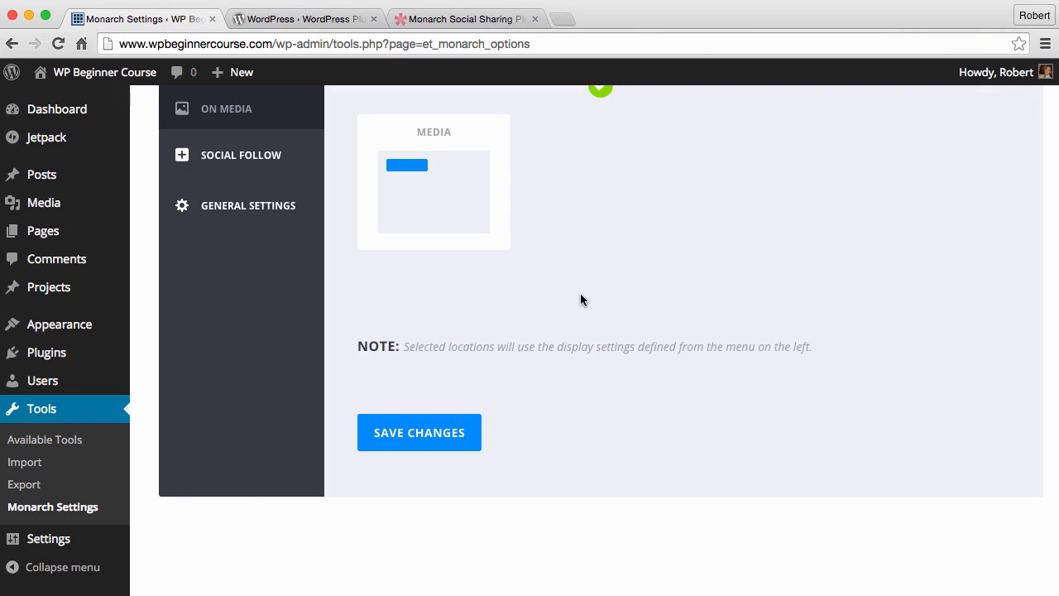
Apply Facebook as the selected network for Social Sharing and save the changes.
scroll(580, 299, "up", 5)
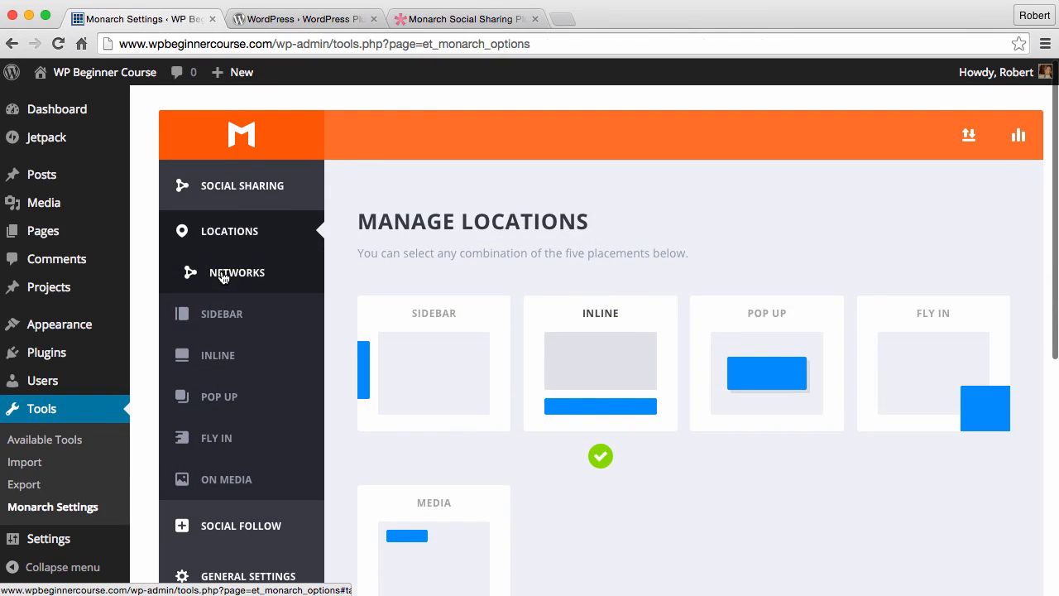
left_click(225, 276)
left_click(435, 340)
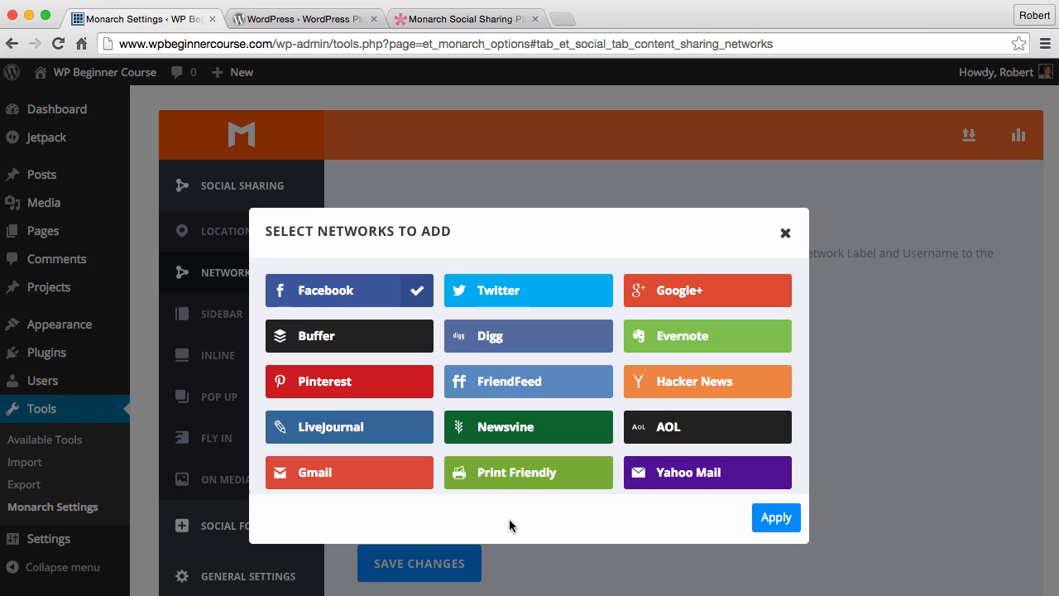
left_click(776, 517)
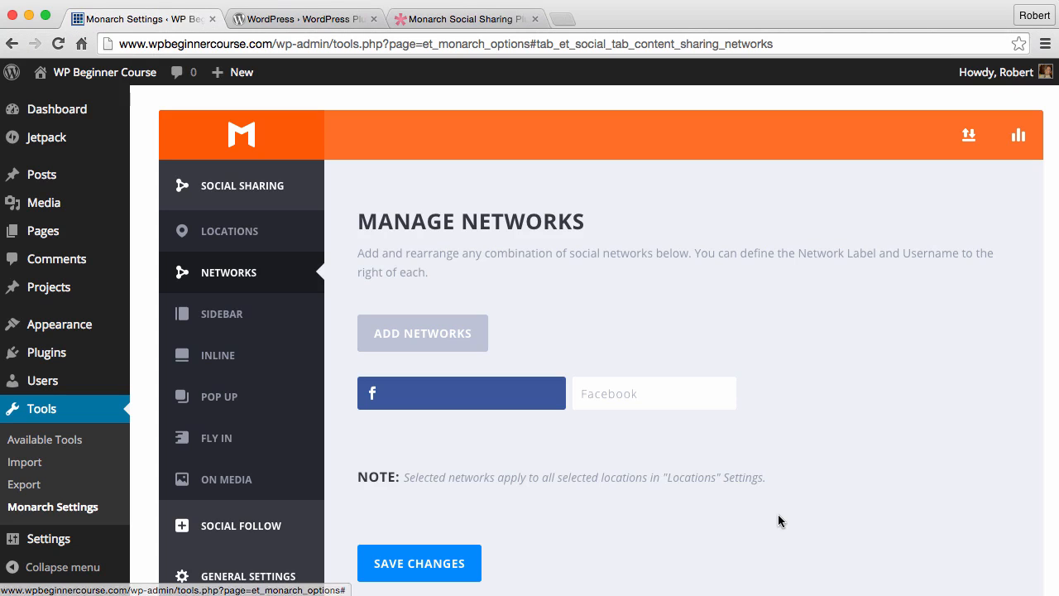
left_click(418, 571)
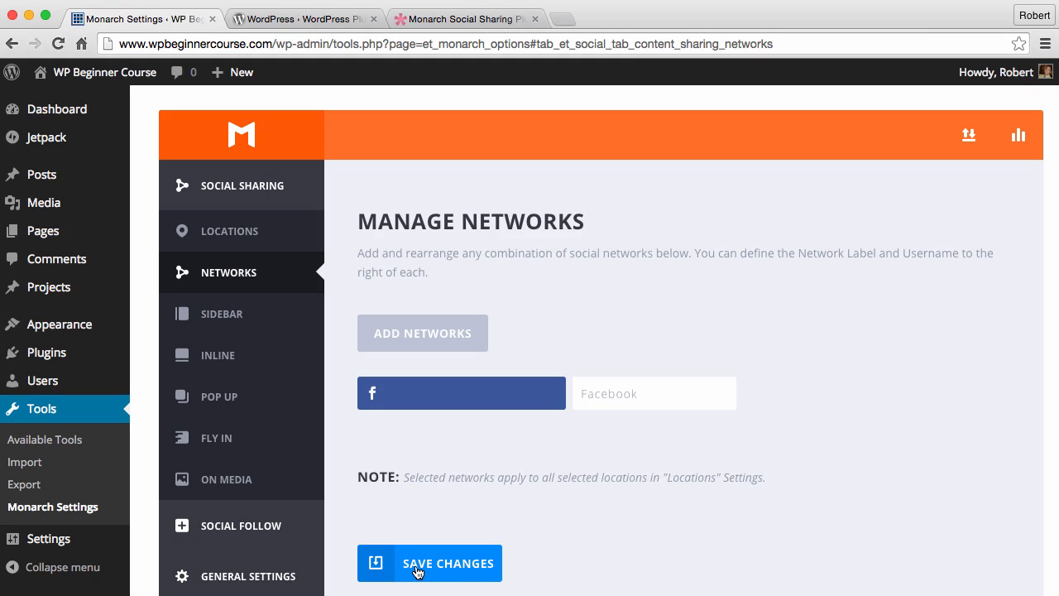
Review the sidebar and inline share icon settings, including icon styles, shapes, the content location choices and post types.
left_click(228, 314)
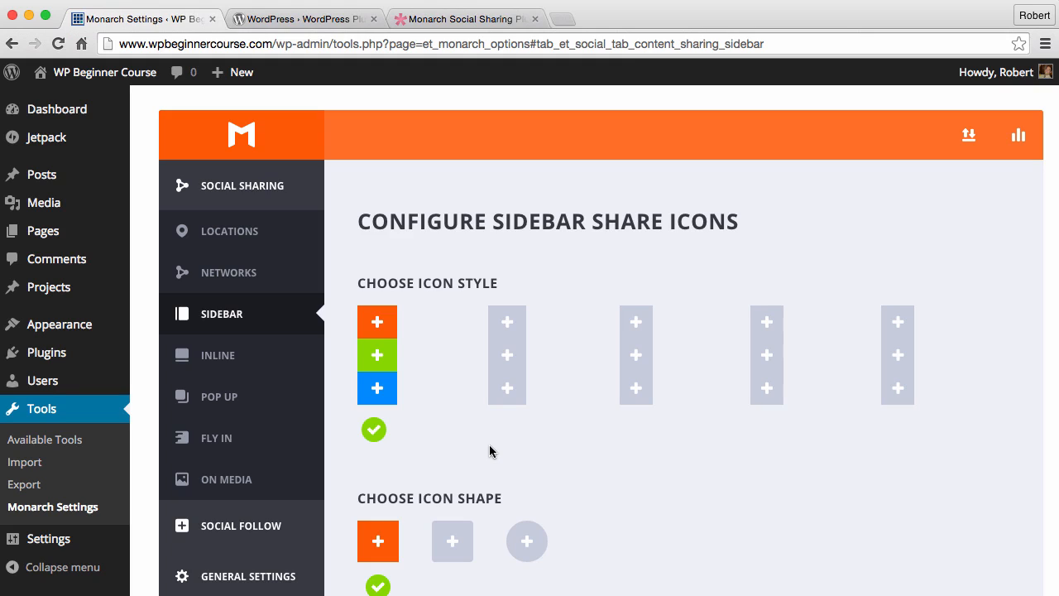
left_click(222, 356)
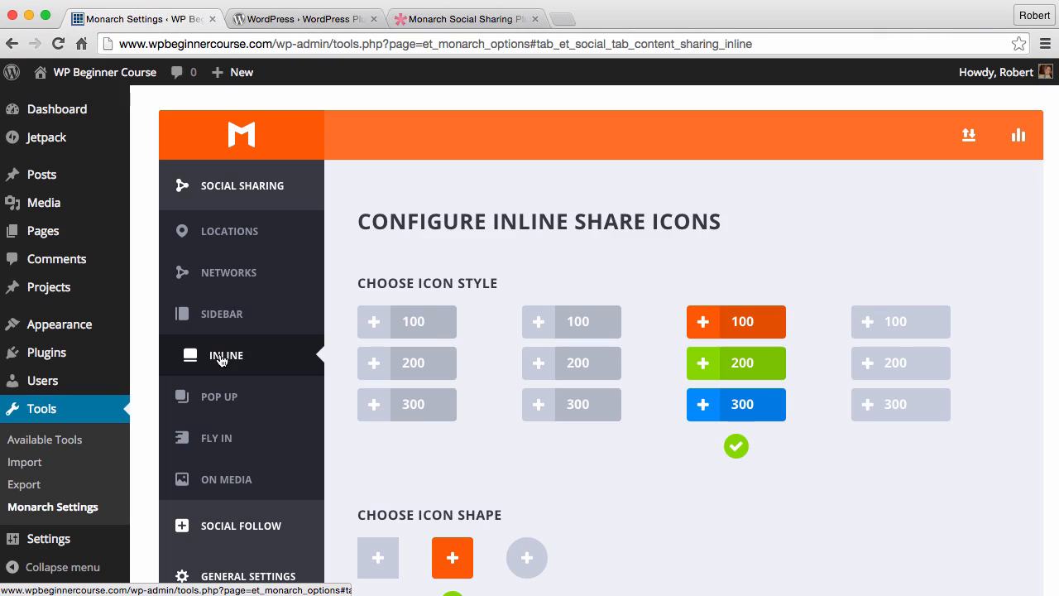
scroll(641, 500, "down", 2)
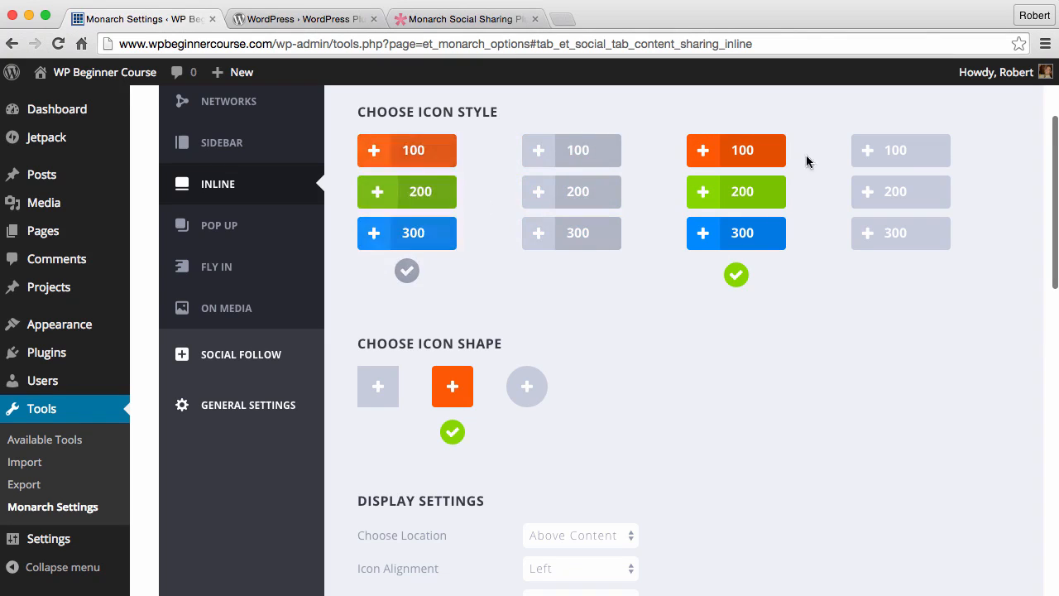
scroll(744, 422, "down", 5)
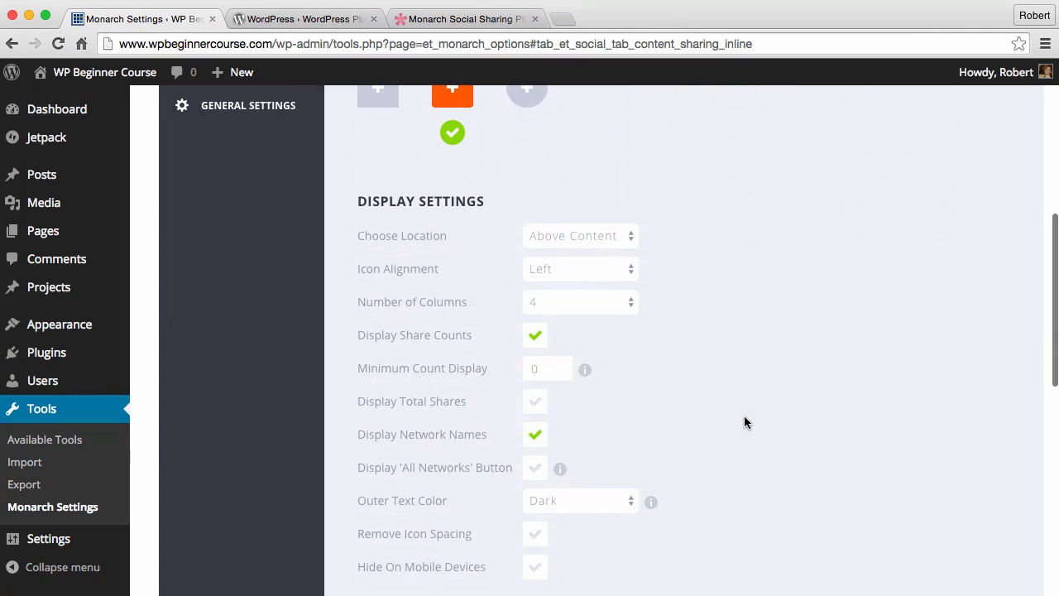
left_click(631, 240)
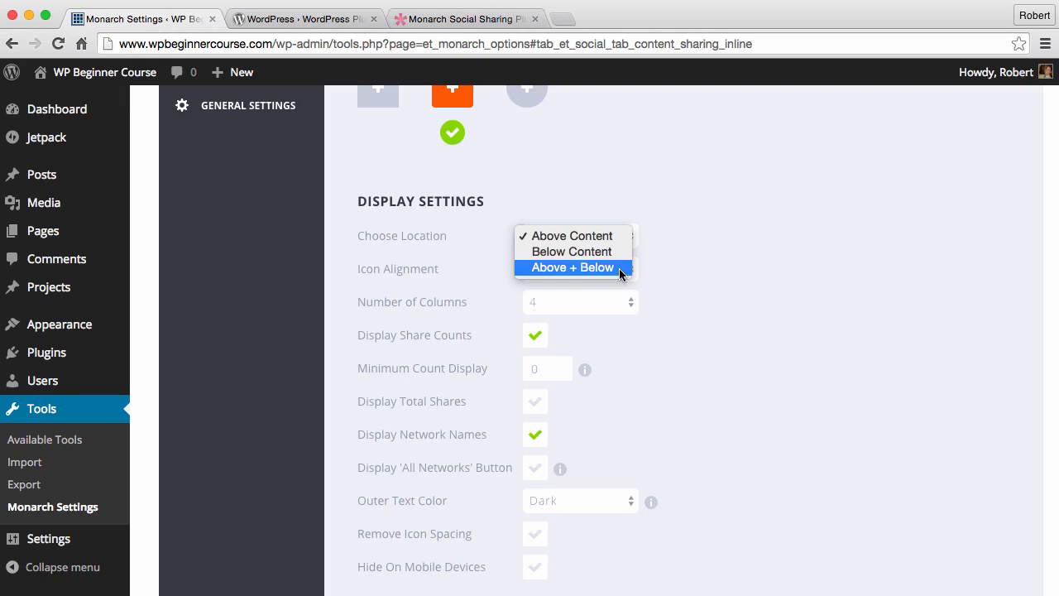
left_click(668, 247)
scroll(747, 258, "down", 1)
scroll(748, 258, "down", 10)
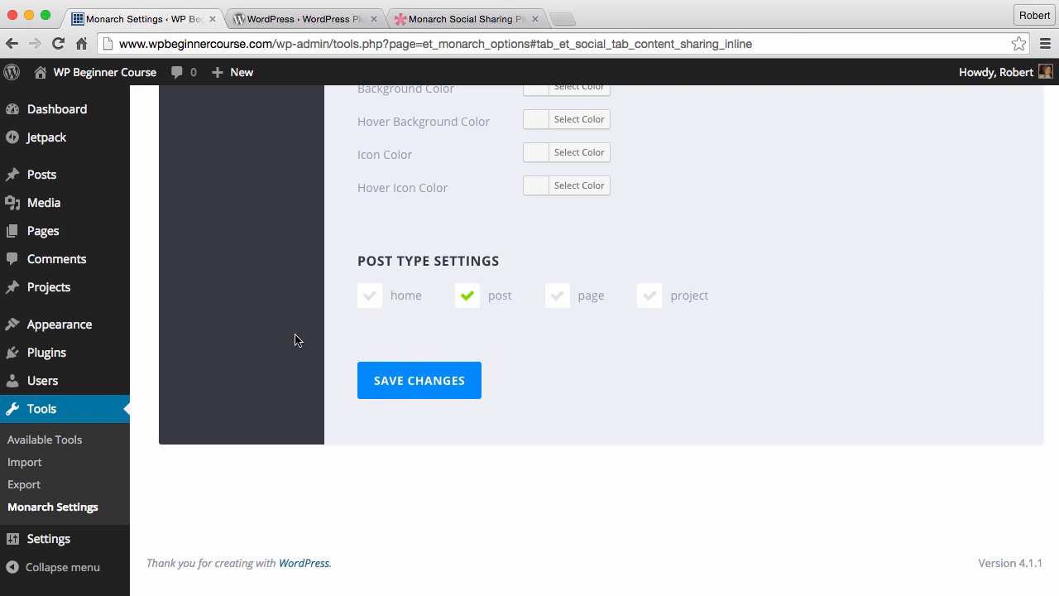
scroll(296, 340, "up", 15)
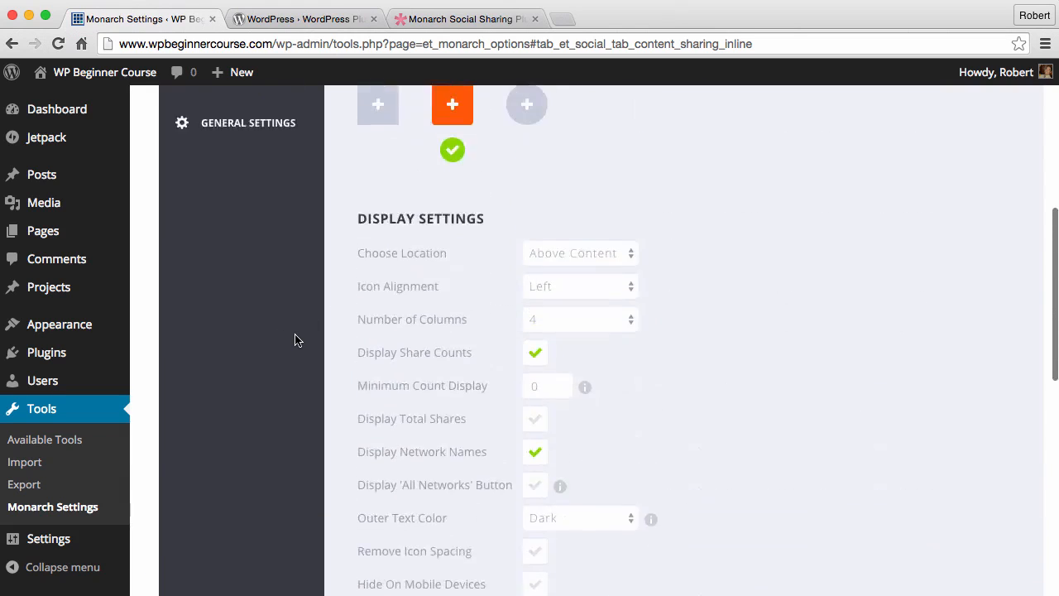
Apply Facebook as the selected network for Social Follow and save the changes.
scroll(297, 341, "up", 2)
left_click(227, 311)
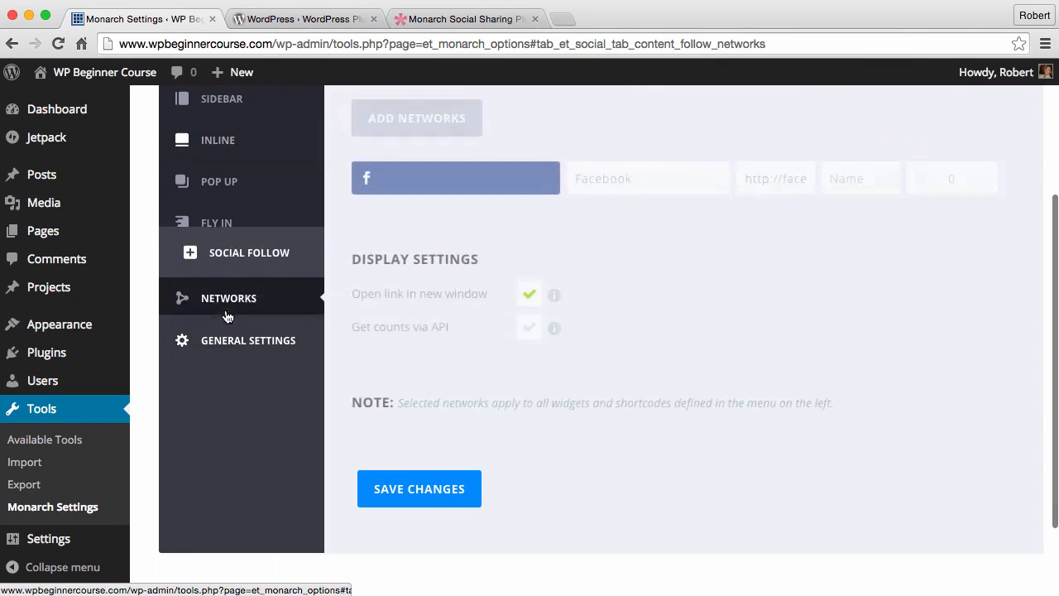
scroll(227, 317, "up", 3)
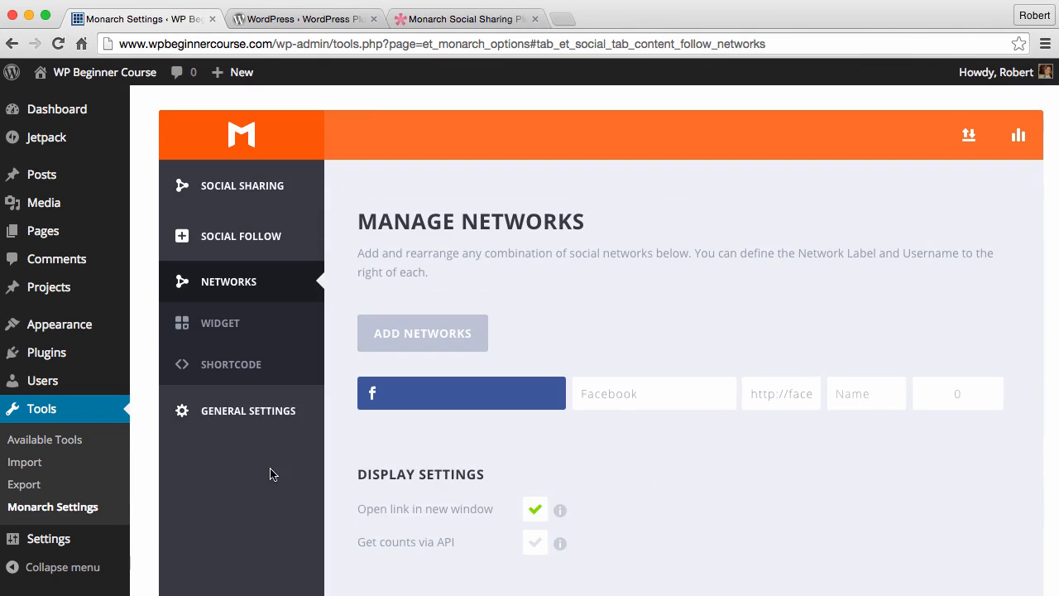
left_click(428, 336)
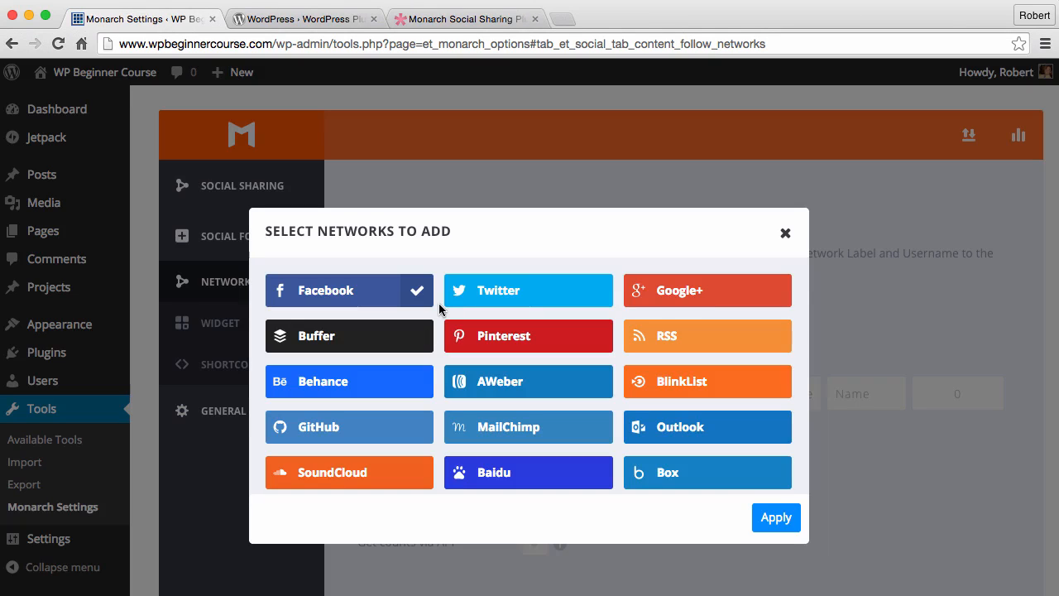
left_click(775, 519)
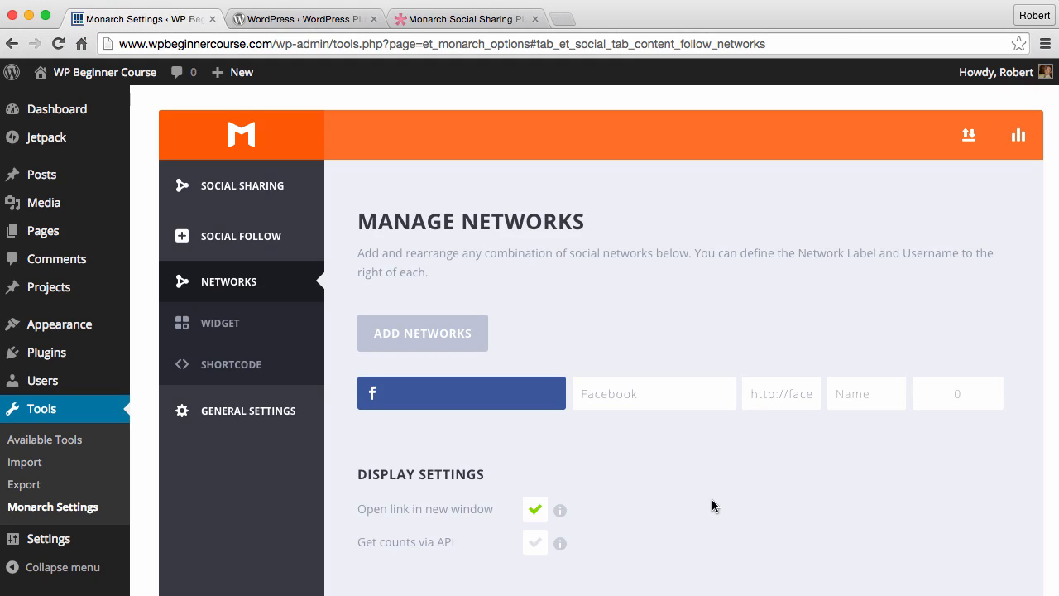
scroll(712, 499, "down", 5)
left_click(405, 383)
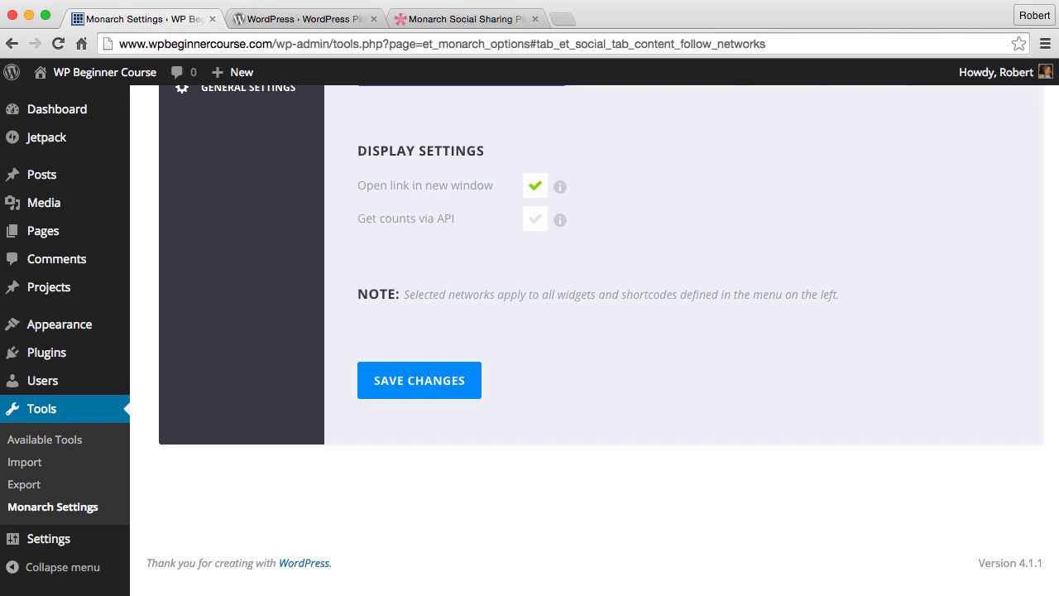
Generate and copy the Social Follow shortcode with its existing icon and display settings, and save the changes.
scroll(277, 336, "up", 4)
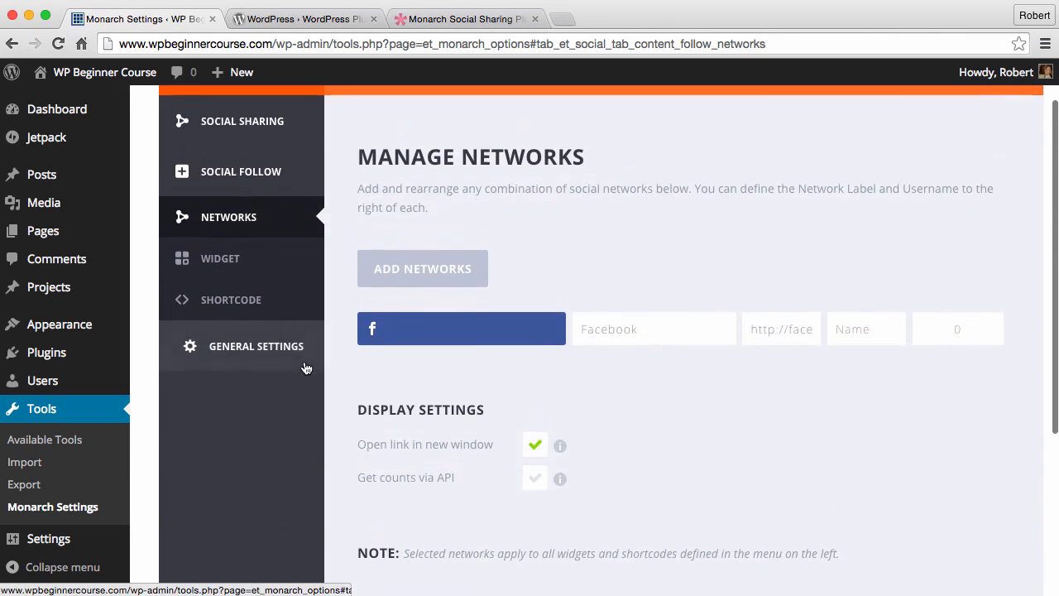
left_click(220, 266)
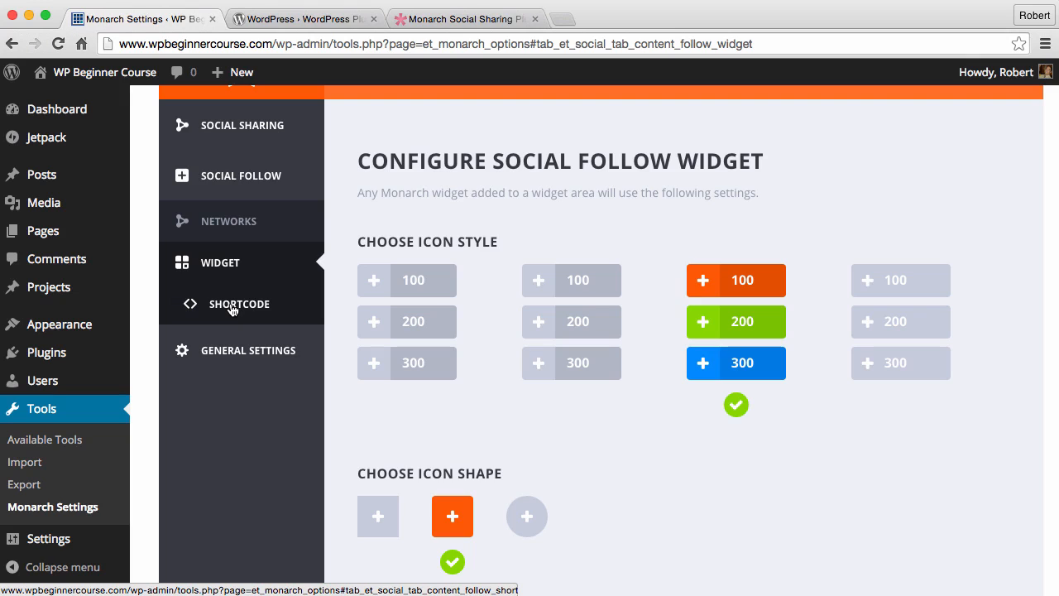
left_click(232, 307)
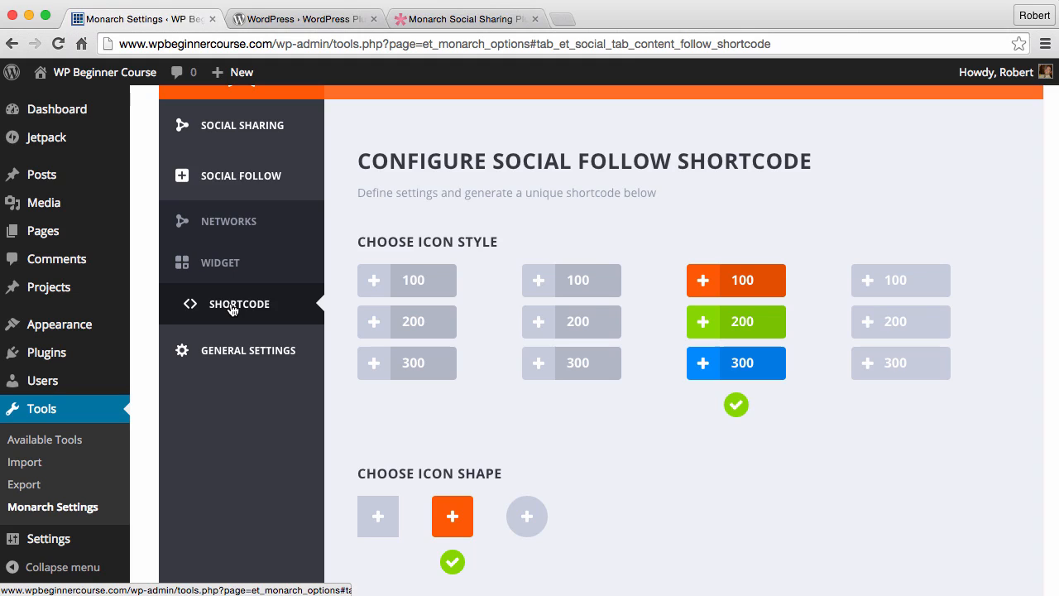
scroll(626, 480, "down", 5)
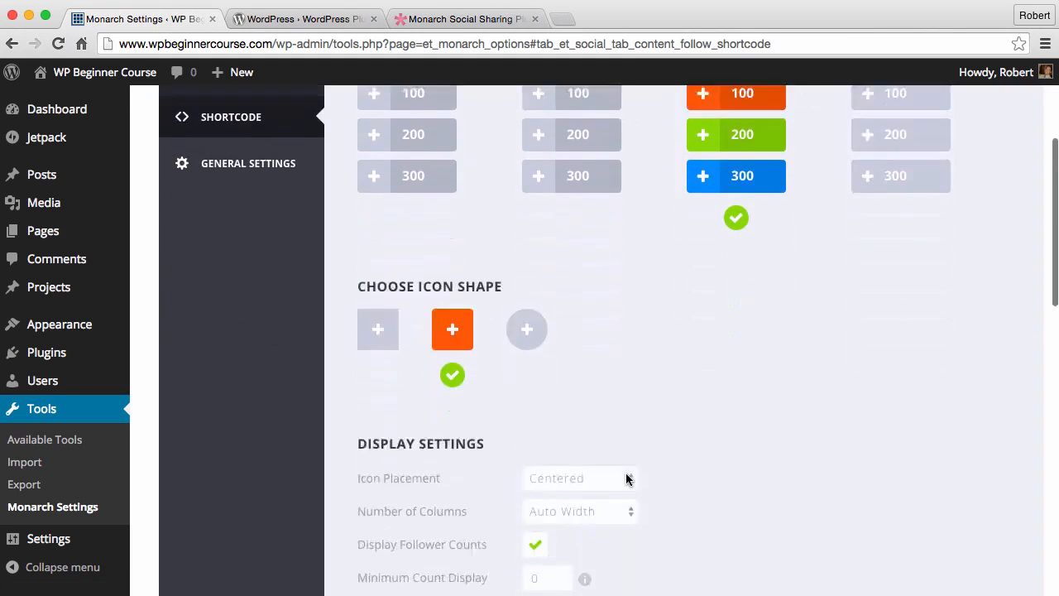
scroll(626, 480, "down", 10)
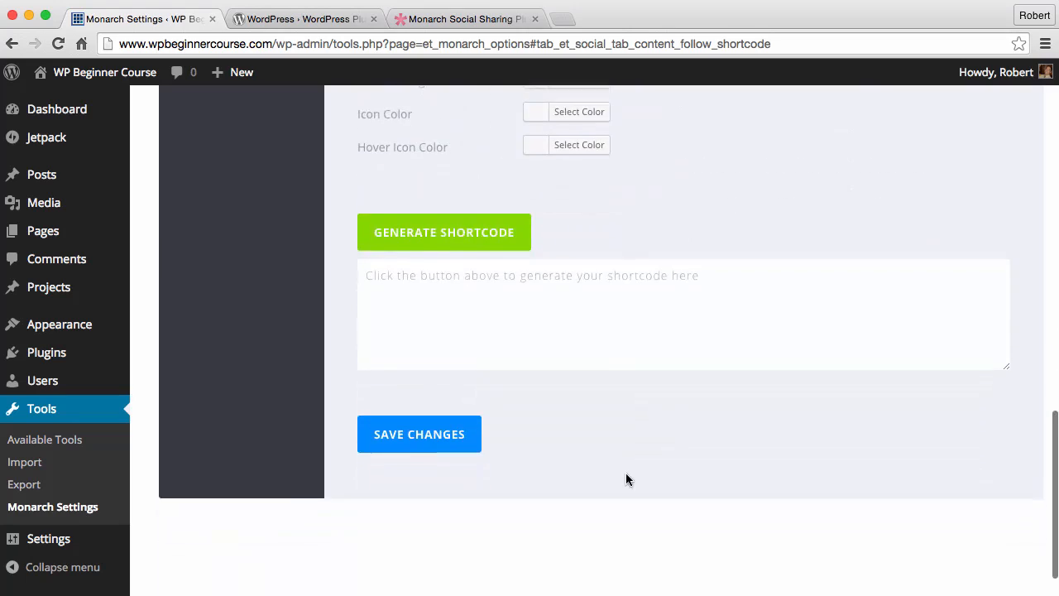
left_click(430, 196)
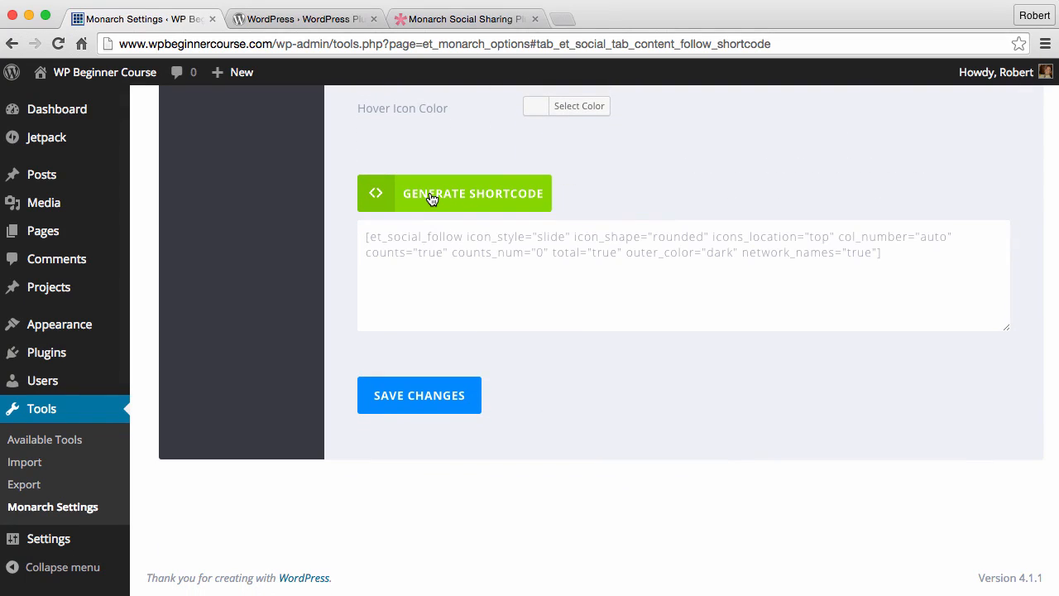
triple_click(443, 237)
key("super+c")
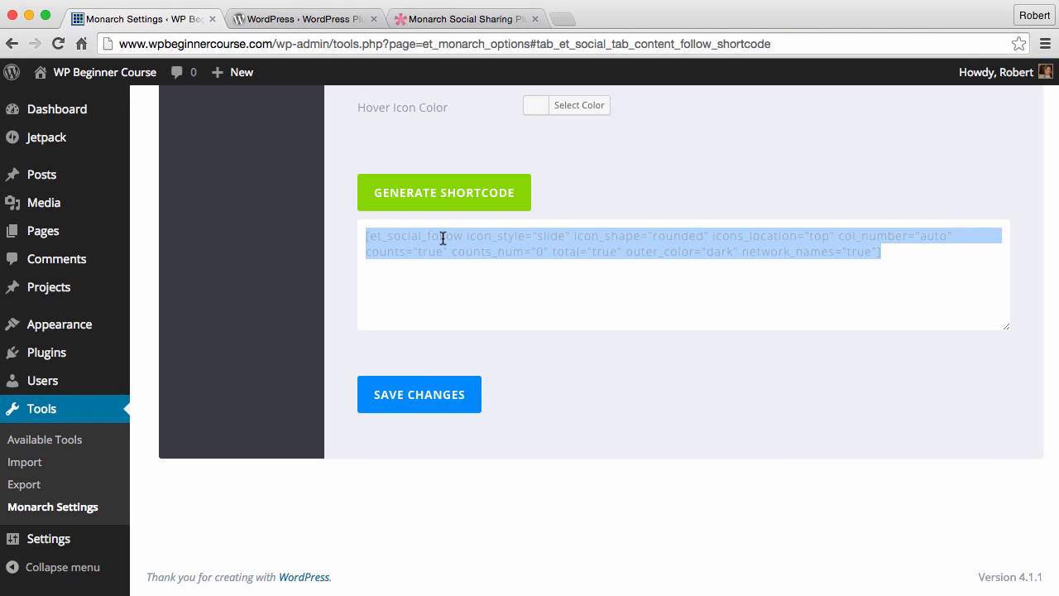
left_click(422, 396)
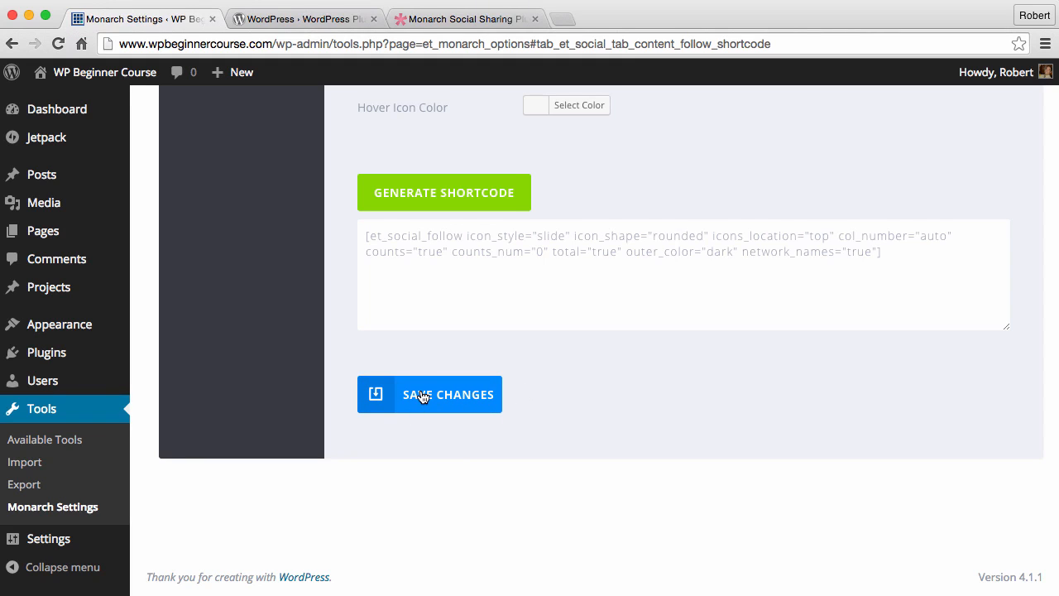
Examine the plugin's main general settings for count update frequency, WordPress loop reset and custom CSS.
scroll(421, 395, "up", 10)
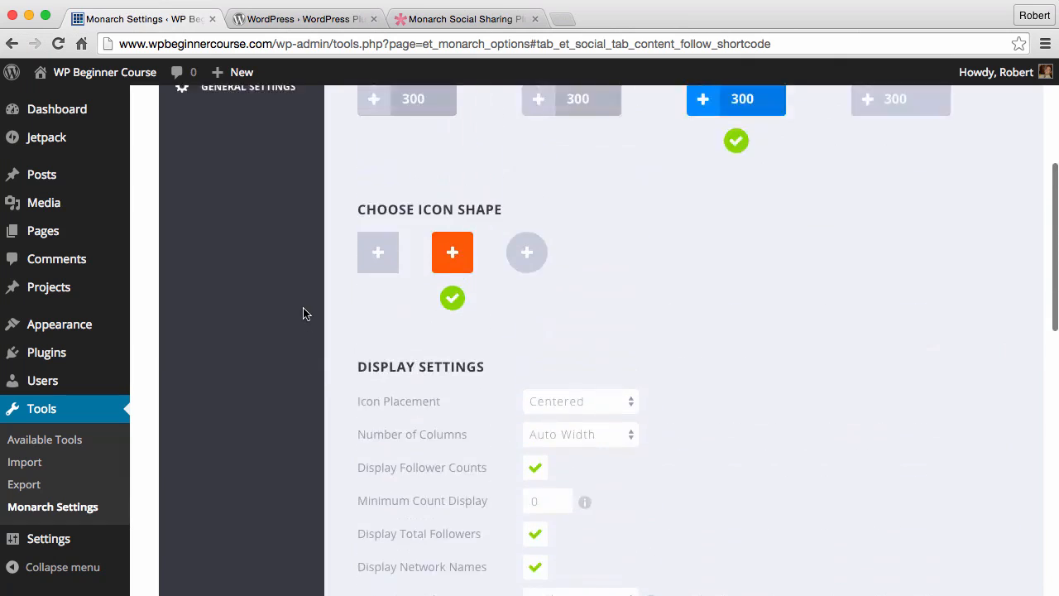
scroll(303, 313, "up", 3)
left_click(229, 199)
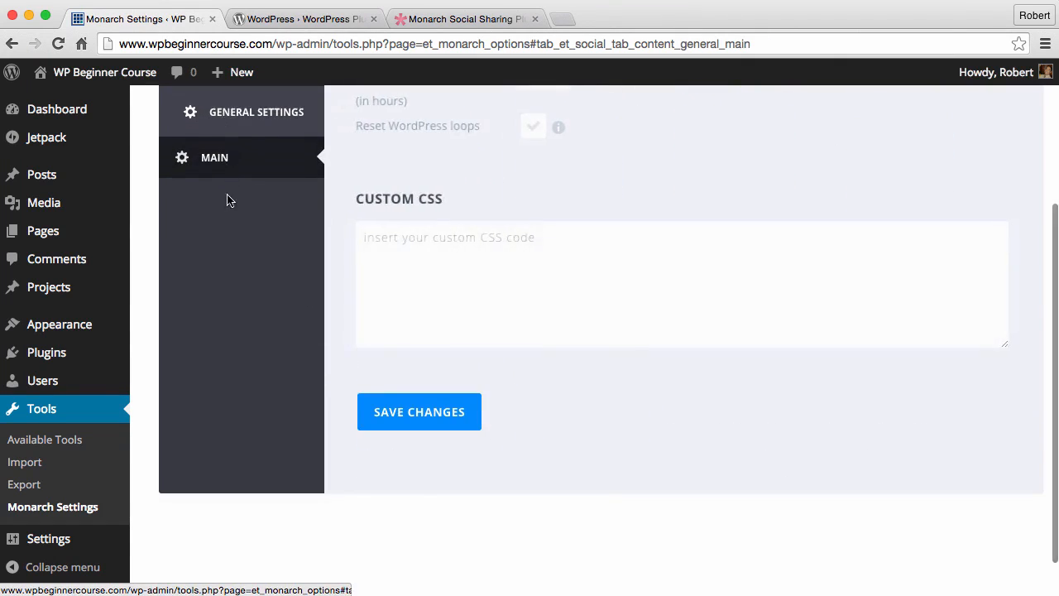
scroll(295, 327, "up", 3)
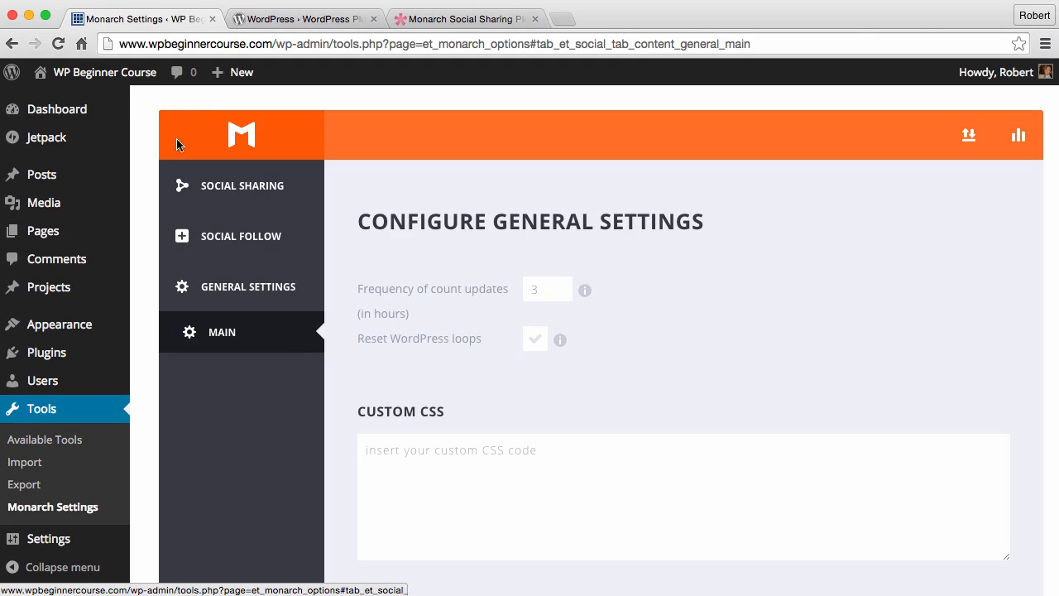
Open the "Hello world!" post from the live site's blog and check the inline sharing button above its text.
mouse_move(96, 83)
left_click(59, 105)
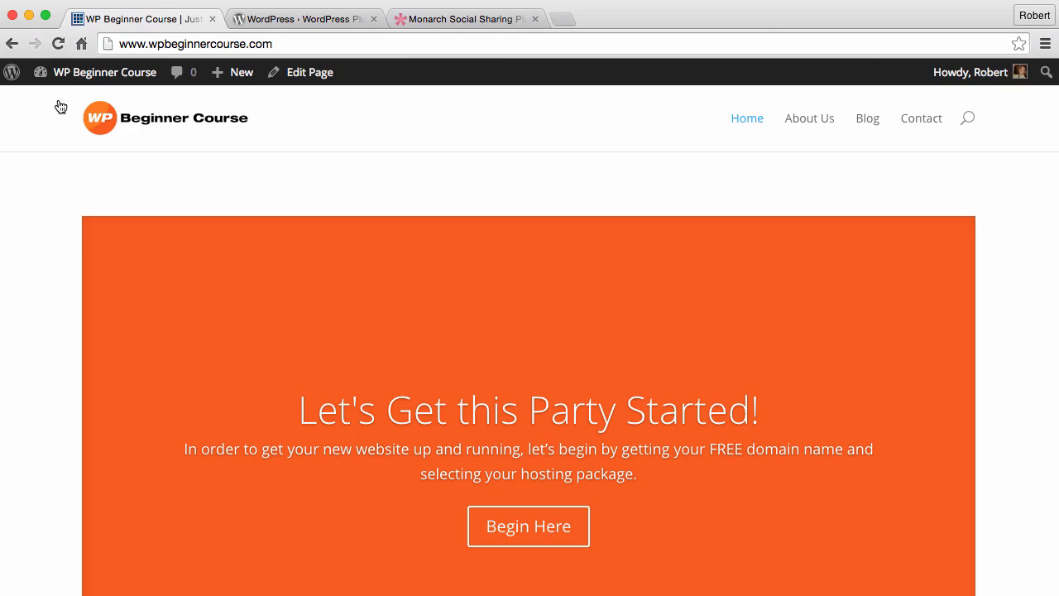
left_click(870, 124)
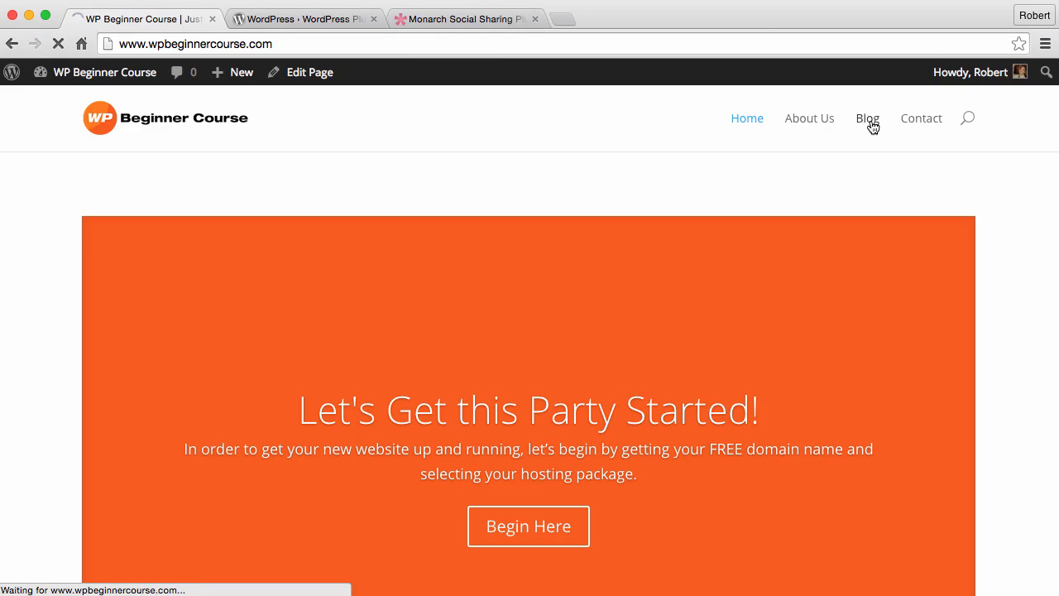
scroll(753, 238, "down", 3)
scroll(754, 237, "down", 2)
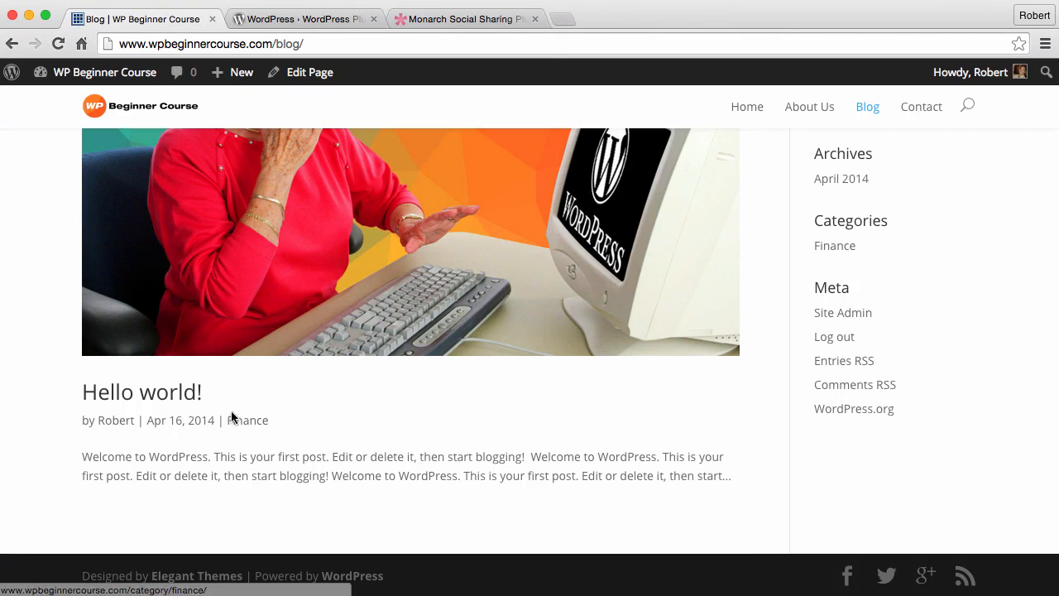
left_click(172, 394)
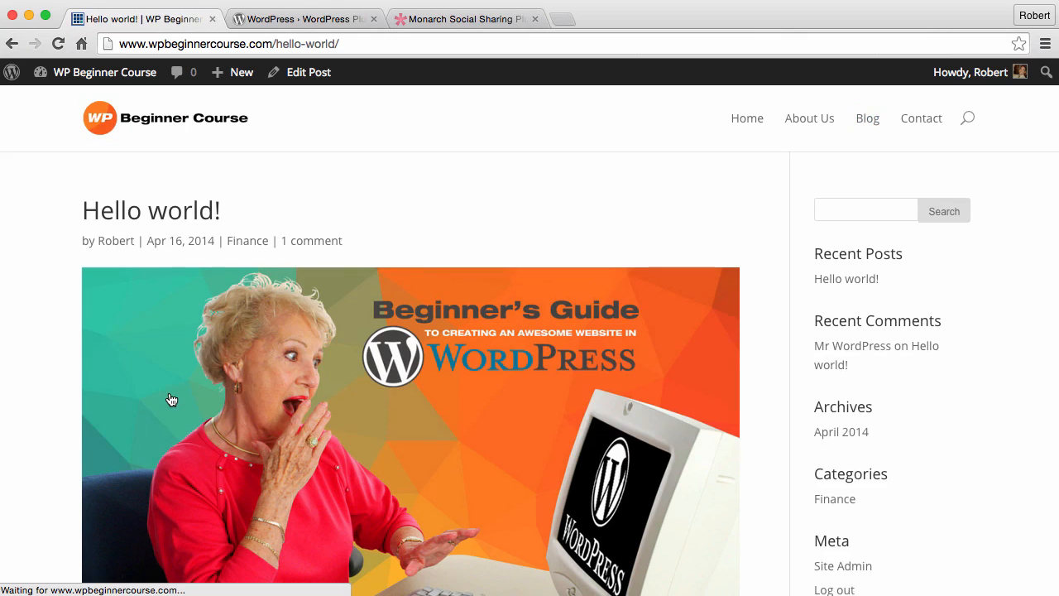
scroll(171, 399, "down", 5)
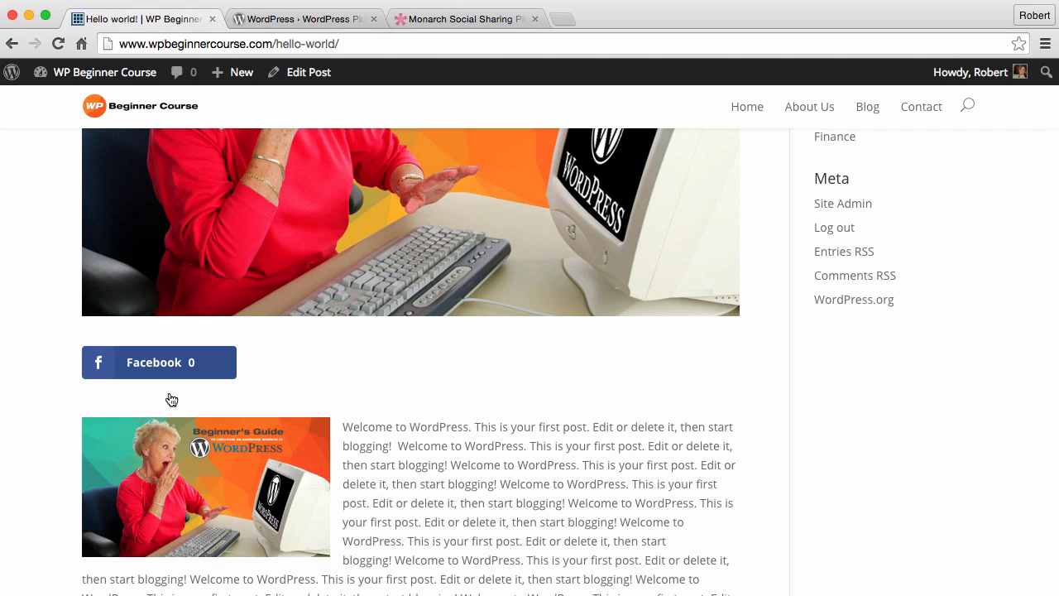
Insert the copied et_social_follow shortcode below the opening paragraph of the "Hello world!" post and update the post.
left_click(322, 77)
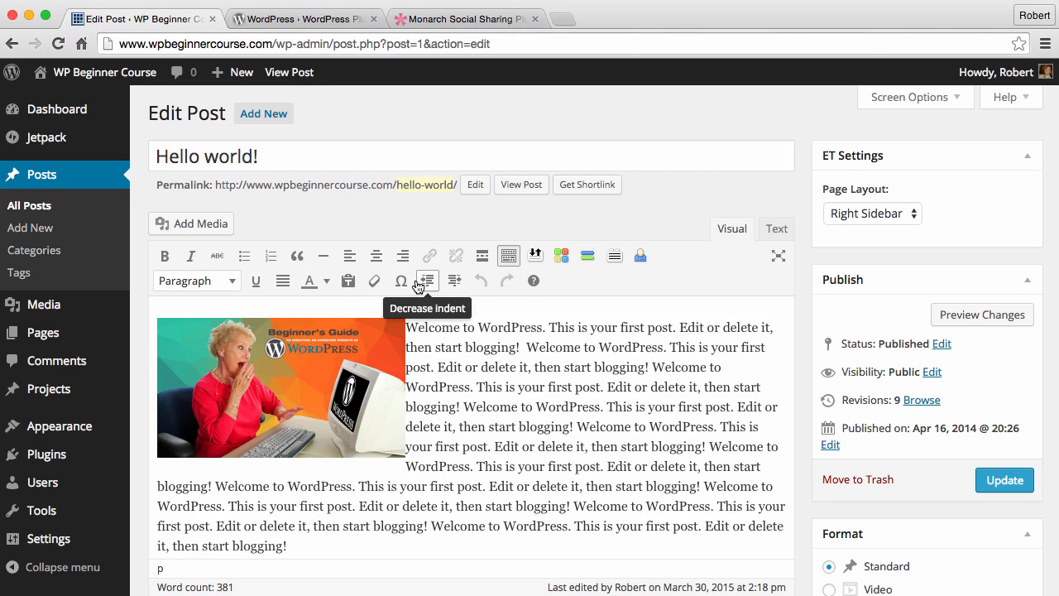
scroll(430, 277, "down", 5)
scroll(445, 275, "down", 1)
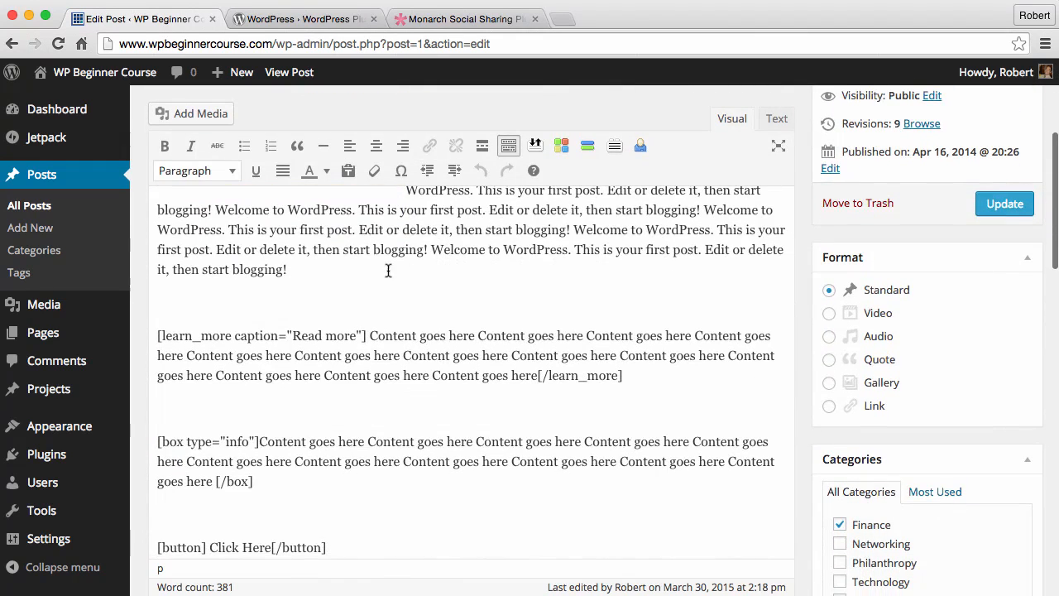
left_click(345, 271)
key("Return")
key("Return")
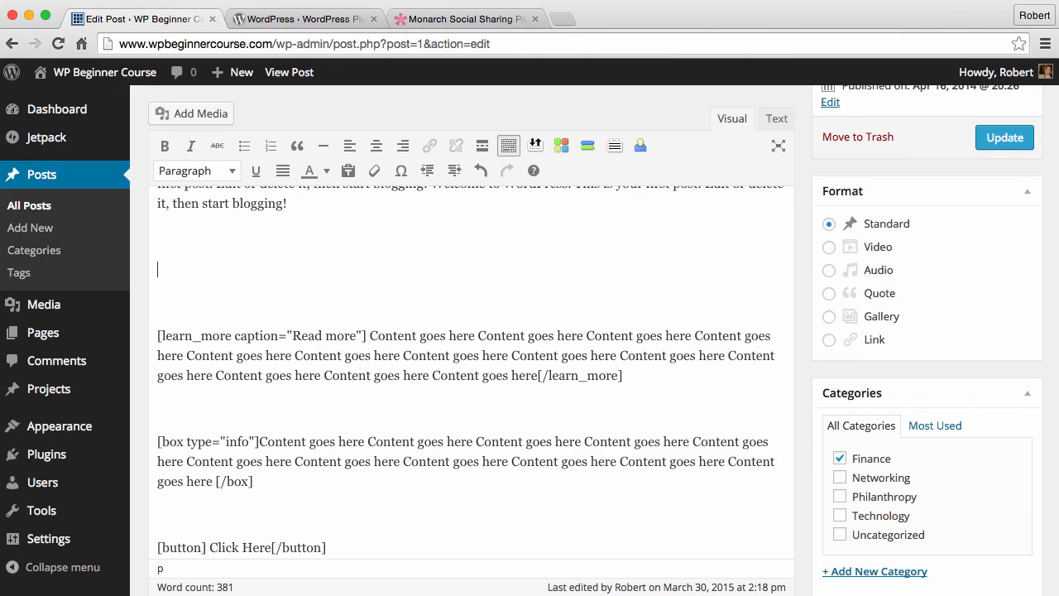
key("super+v")
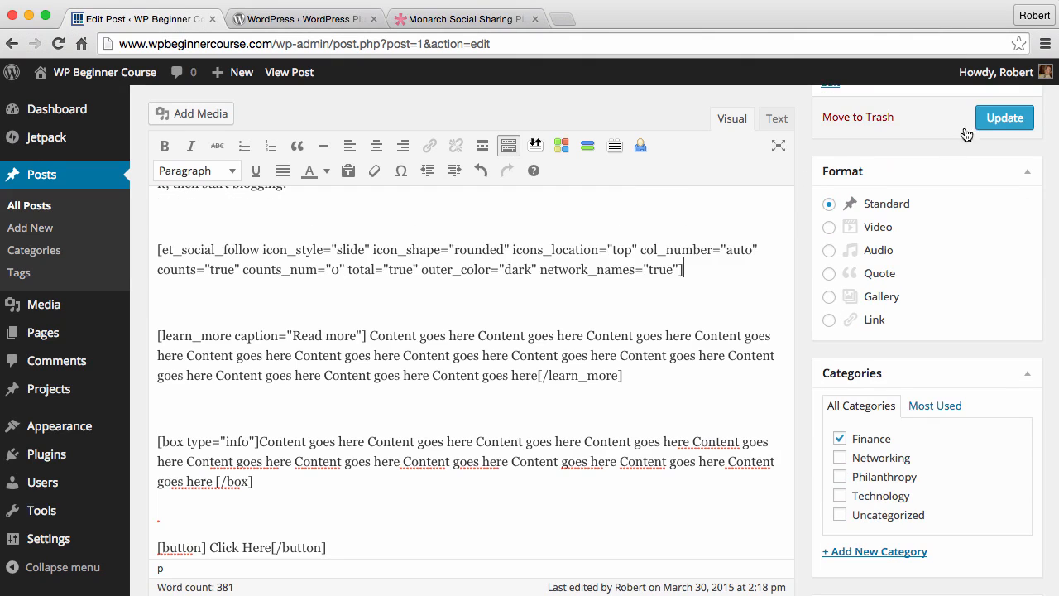
left_click(1002, 120)
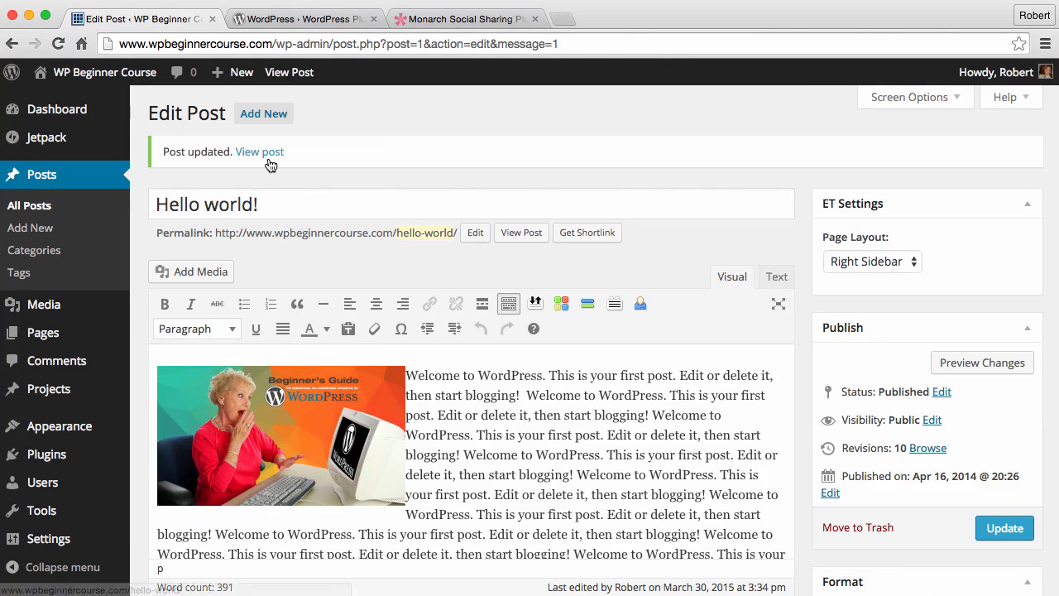
View the updated post on the live site and check its inline share button and inserted follow box.
left_click(267, 157)
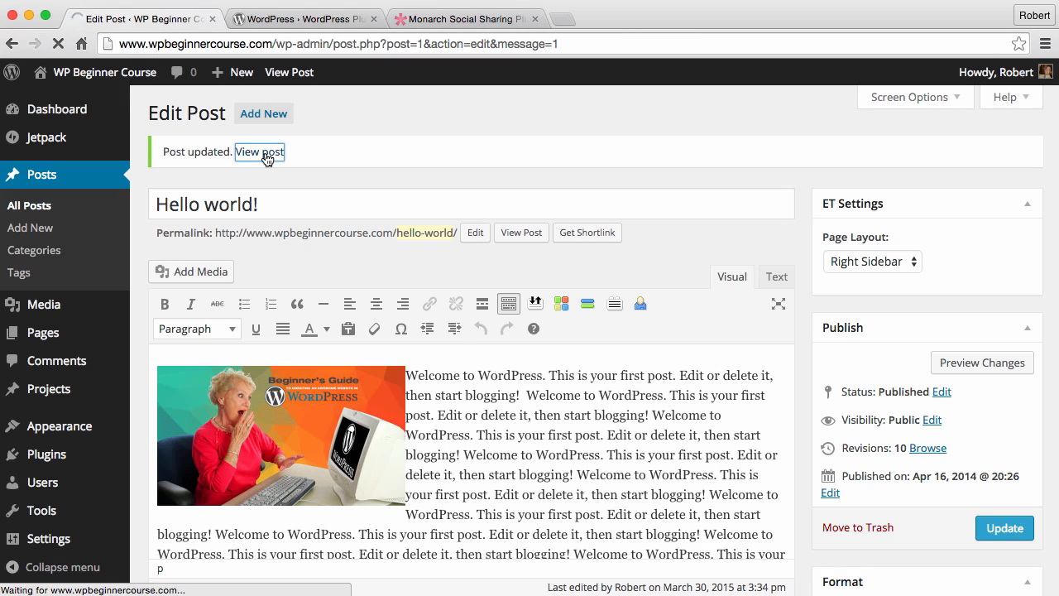
scroll(265, 158, "down", 3)
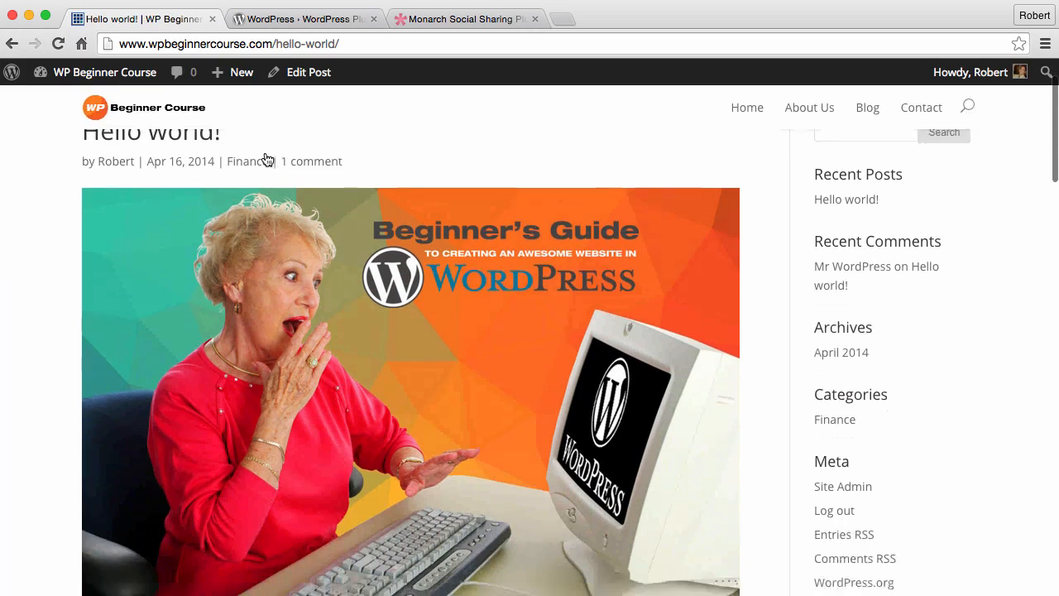
scroll(269, 159, "down", 3)
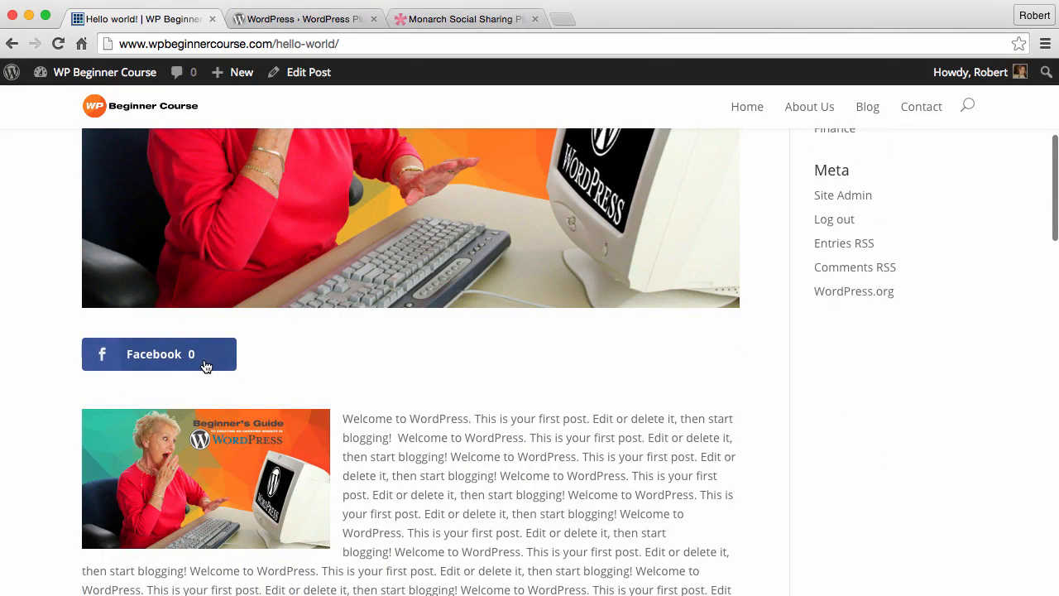
scroll(260, 359, "down", 5)
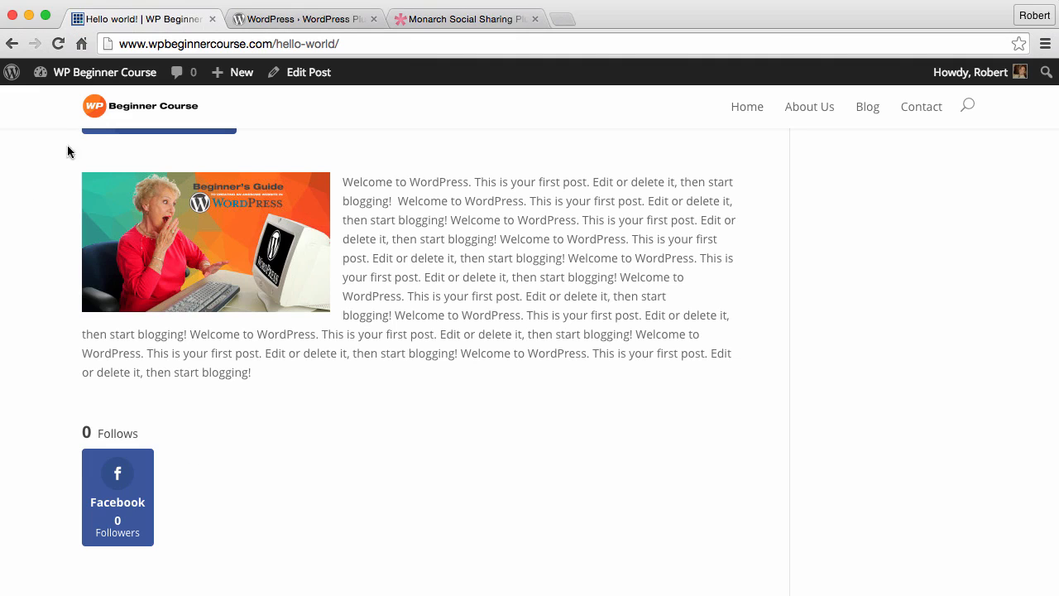
Remove the Meta, Categories, Archives, Recent Comments and Recent Posts widgets from the site's Sidebar widget area.
left_click(93, 75)
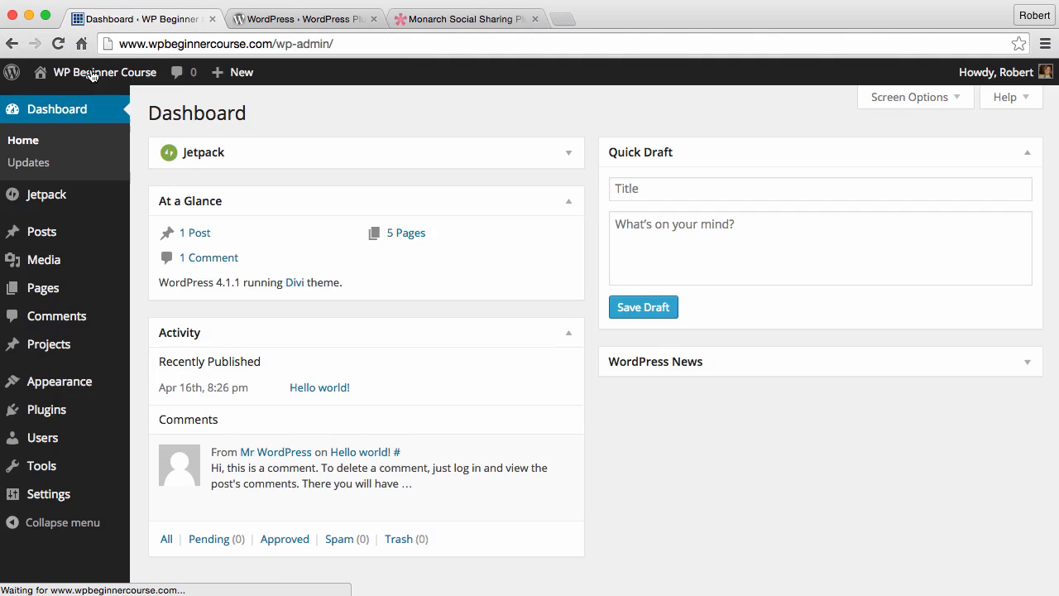
mouse_move(71, 384)
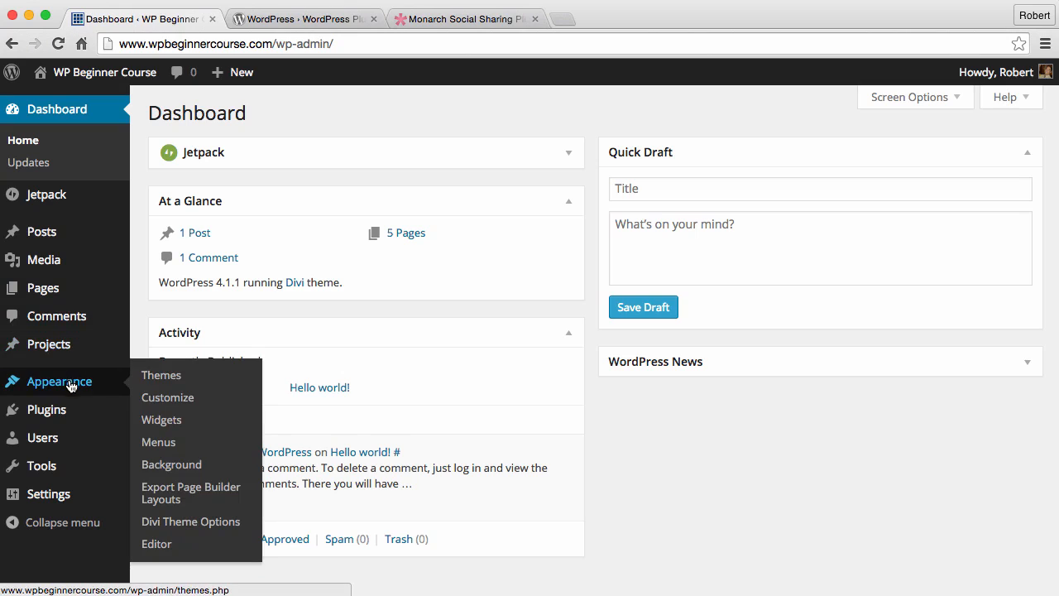
left_click(167, 426)
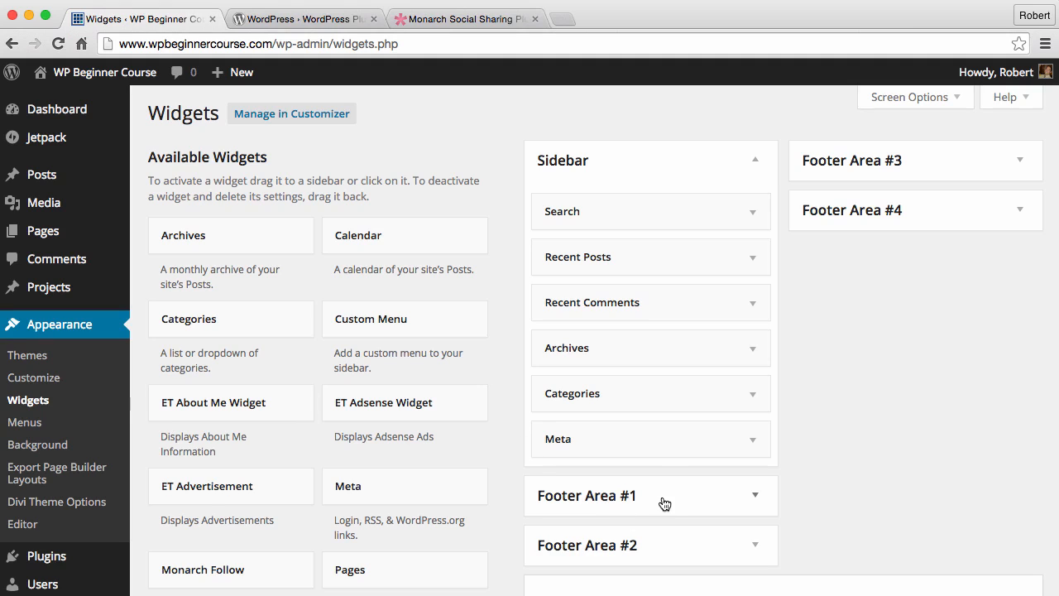
left_click_drag(654, 439, 257, 441)
left_click_drag(626, 390, 364, 379)
left_click_drag(549, 342, 333, 355)
left_click_drag(674, 304, 409, 315)
scroll(578, 314, "down", 2)
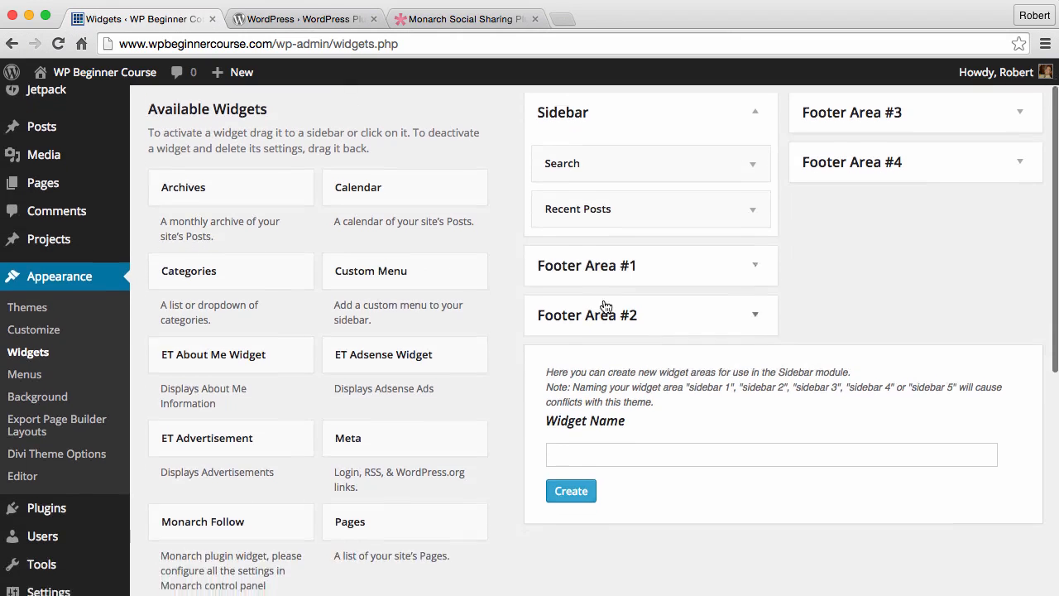
left_click_drag(627, 182, 299, 248)
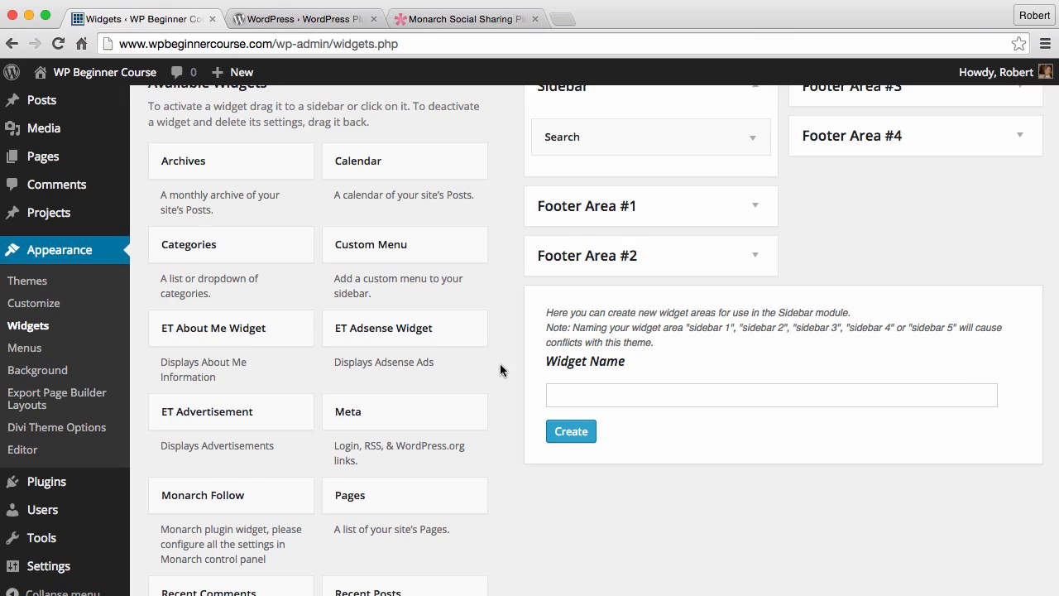
Add the Monarch Follow widget below Search in the Sidebar area and save it with the title "Follow Us".
scroll(500, 363, "up", 2)
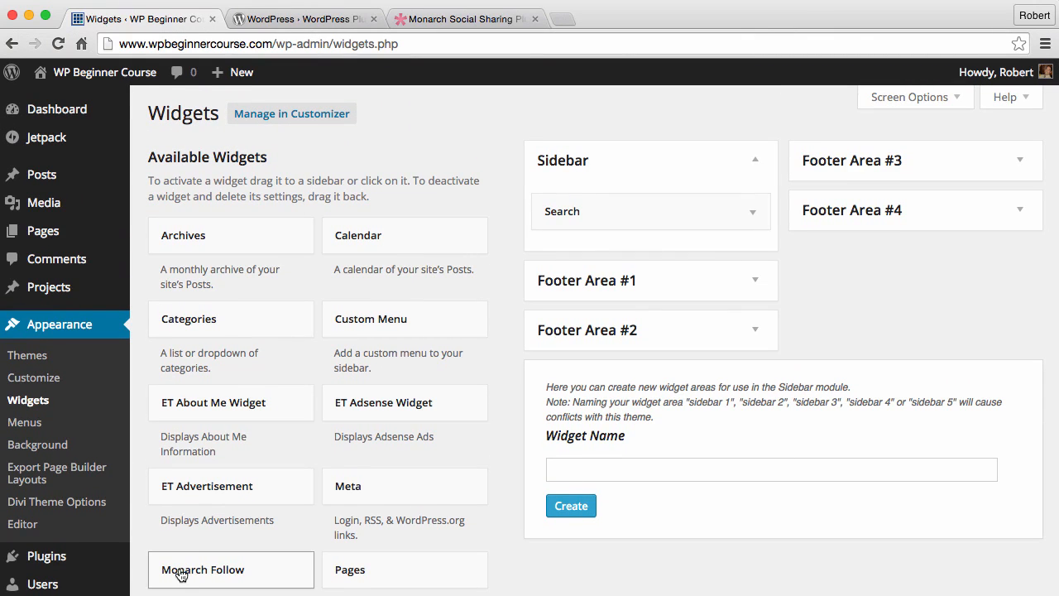
left_click_drag(181, 574, 584, 255)
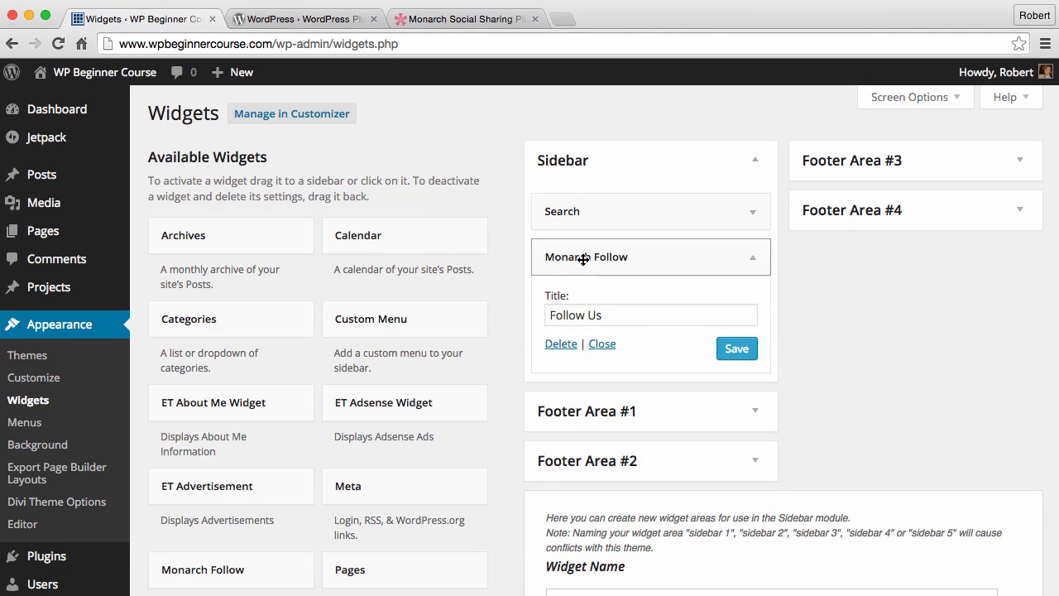
left_click(735, 350)
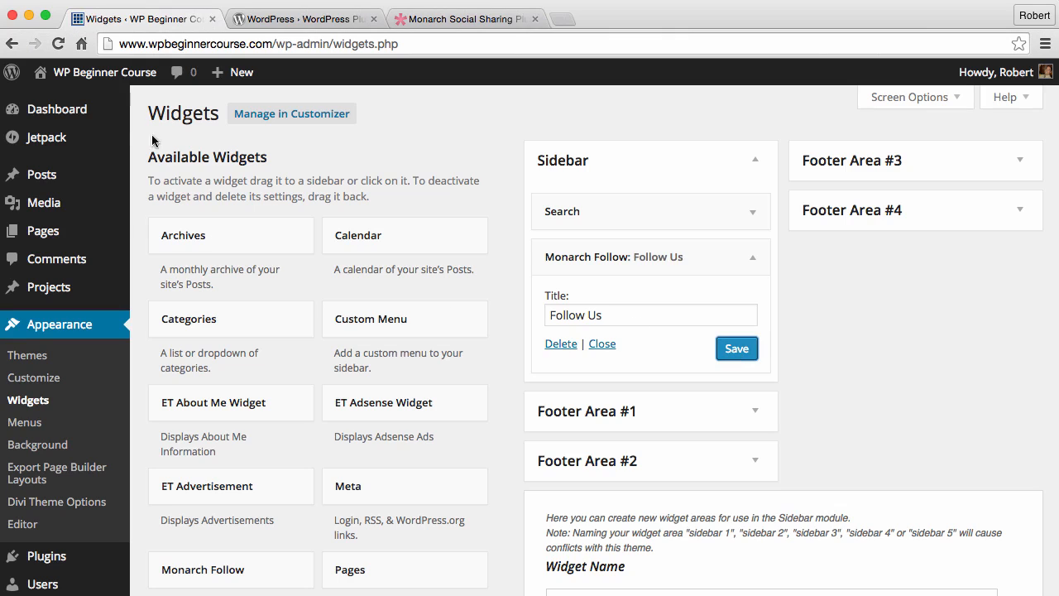
Open the live site's blog page to check the follow widget in its sidebar.
mouse_move(95, 75)
left_click(66, 101)
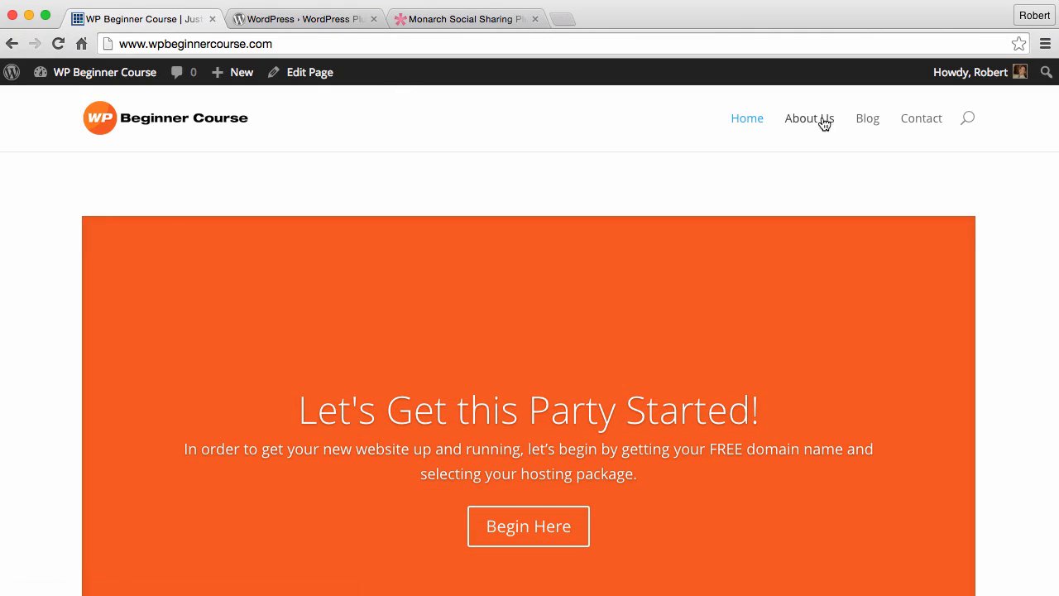
left_click(867, 120)
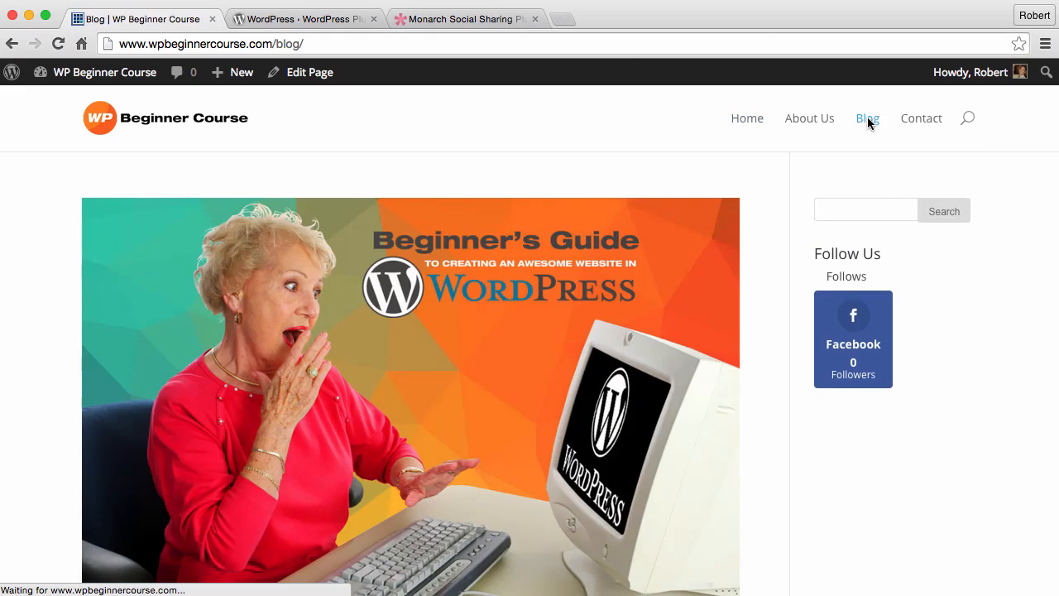